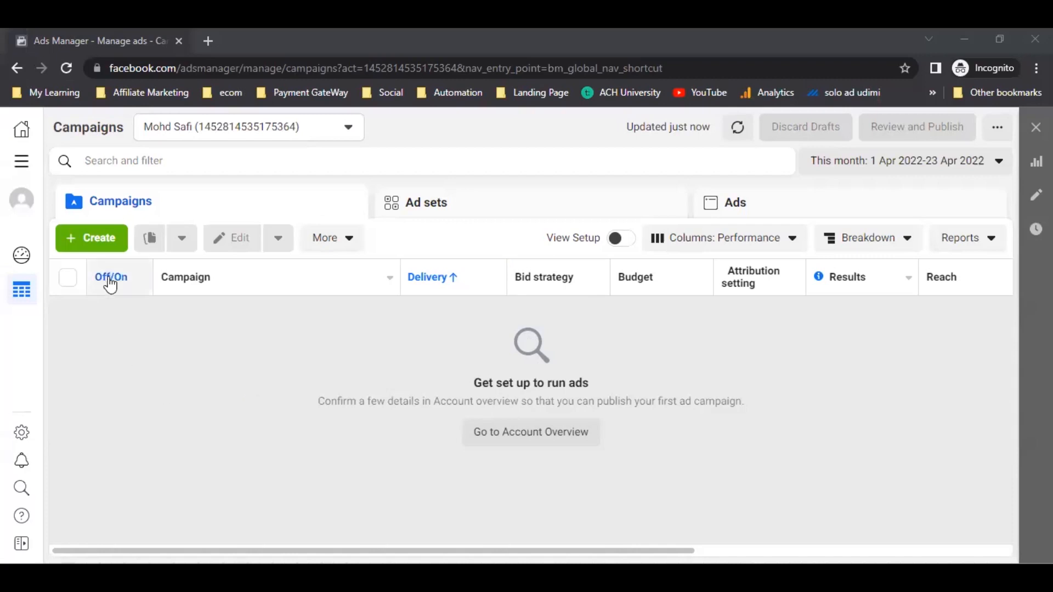
Create a new campaign with Reach as the campaign objective.
{"action": "left_click", "coordinate": [98, 245]}
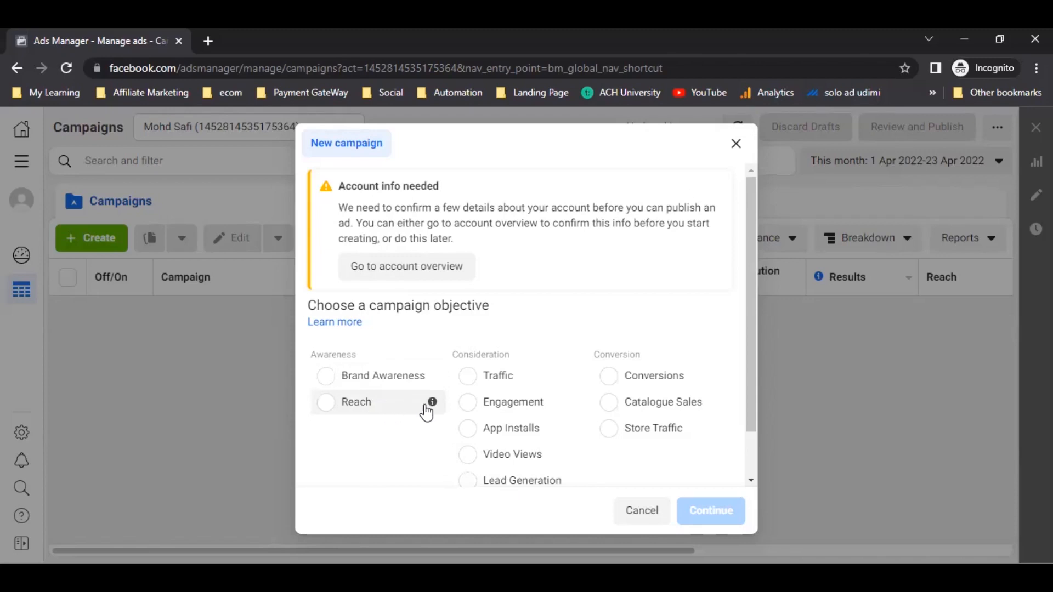
{"action": "mouse_move", "coordinate": [431, 408]}
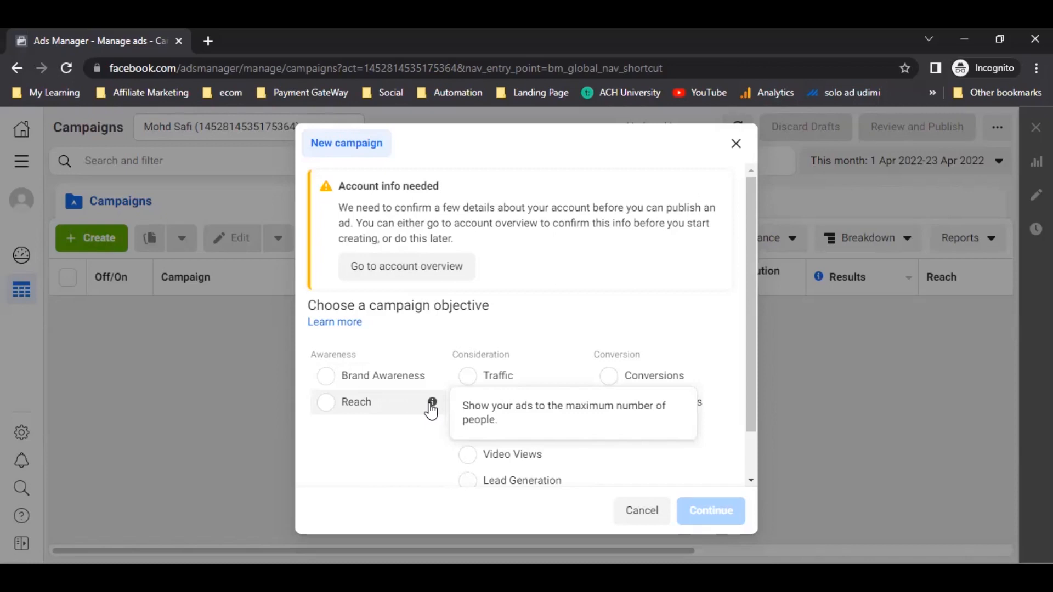
{"action": "left_click", "coordinate": [407, 404]}
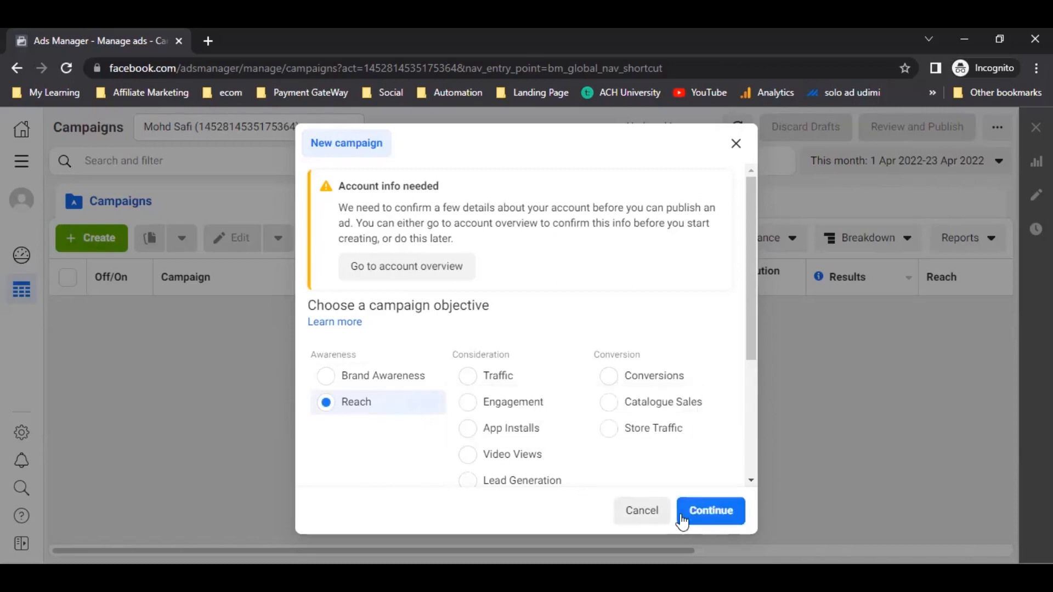
{"action": "left_click", "coordinate": [700, 520]}
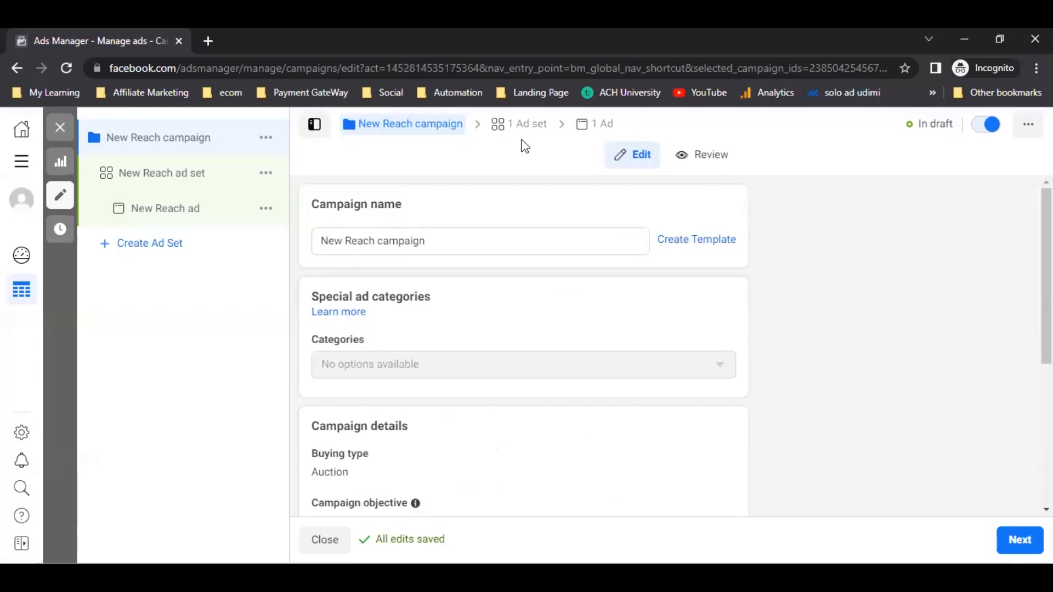
Shorten the campaign name to Reach.
{"action": "left_click_drag", "start_coordinate": [426, 240], "coordinate": [322, 242]}
{"action": "key", "text": "BackSpace"}
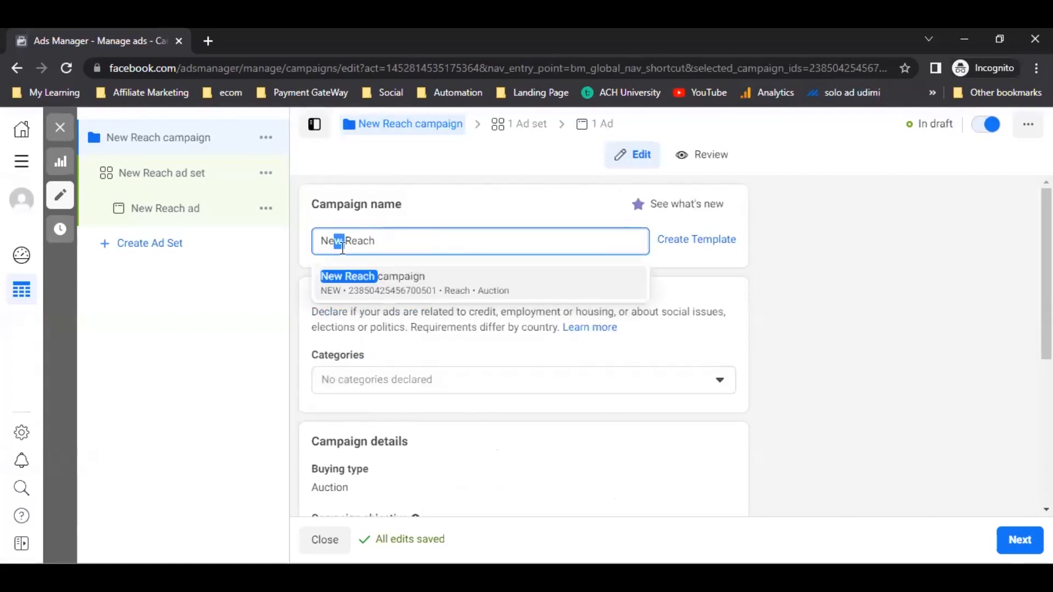
{"action": "key", "text": "BackSpace"}
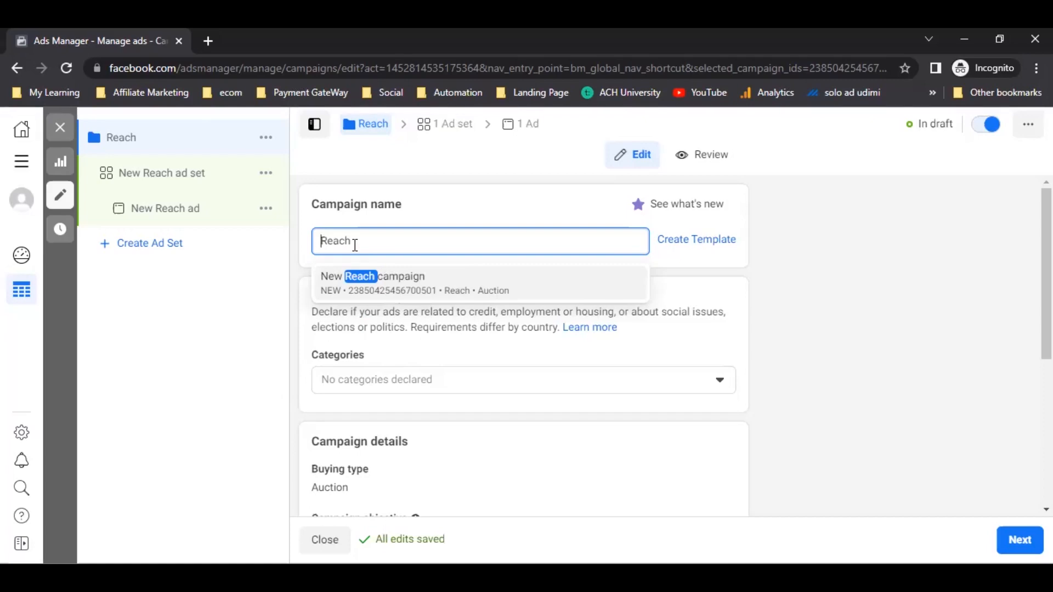
{"action": "left_click", "coordinate": [295, 227]}
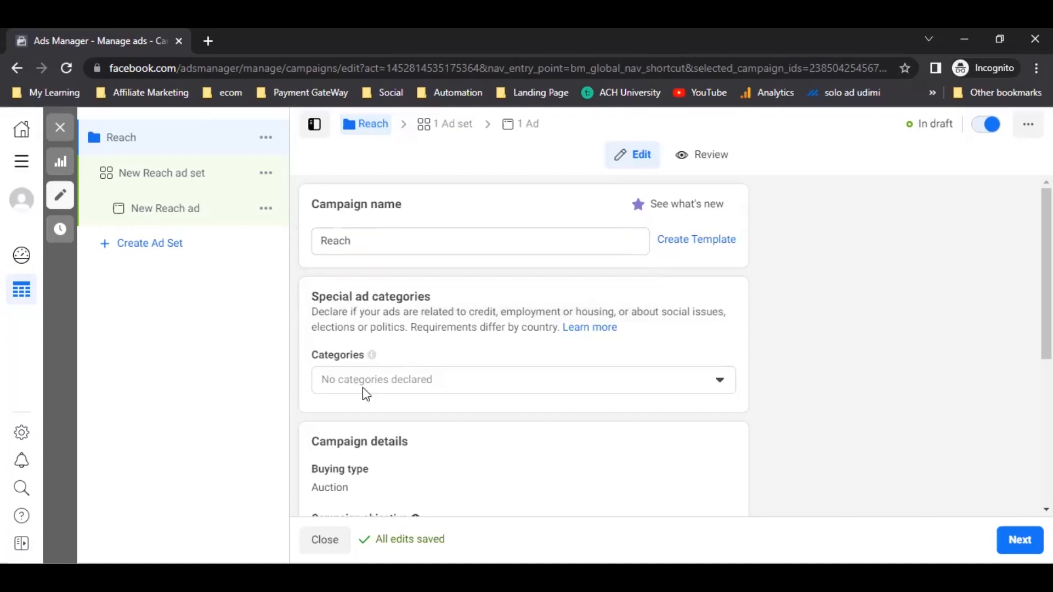
Examine the special ad category choices, campaign details, A/B test and campaign budget optimisation settings of the Reach campaign.
{"action": "mouse_move", "coordinate": [371, 355]}
{"action": "left_click", "coordinate": [711, 384]}
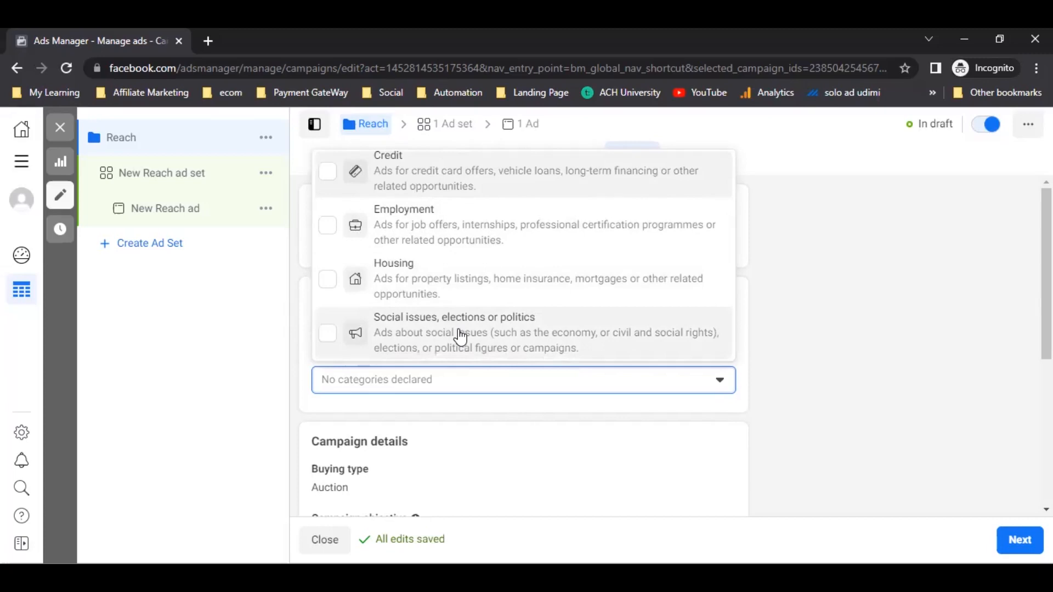
{"action": "left_click", "coordinate": [749, 399]}
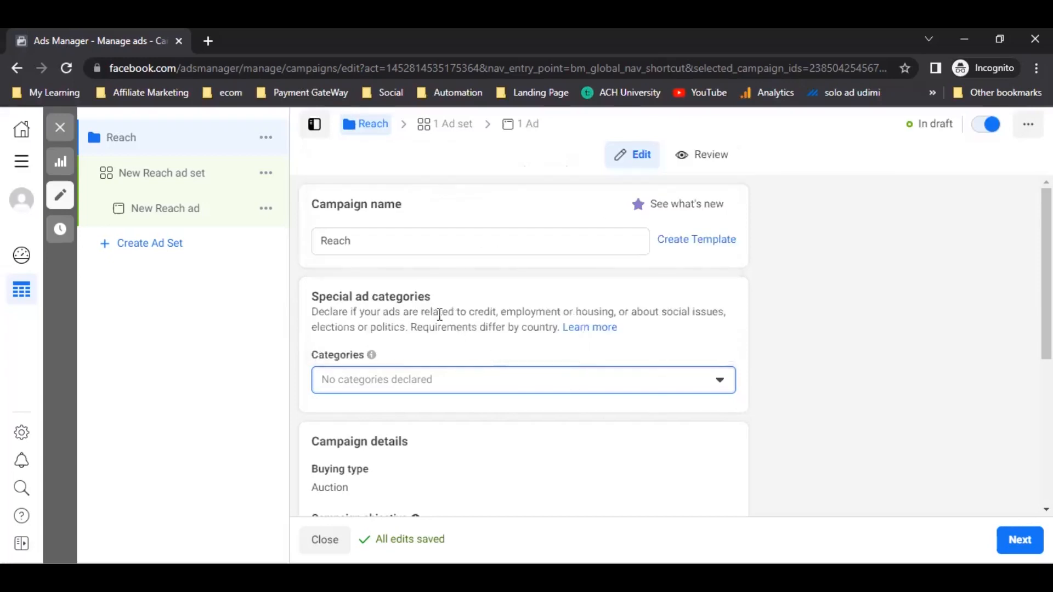
{"action": "left_click", "coordinate": [498, 386]}
{"action": "left_click", "coordinate": [459, 390]}
{"action": "scroll", "coordinate": [413, 367], "scroll_direction": "down", "scroll_amount": 4}
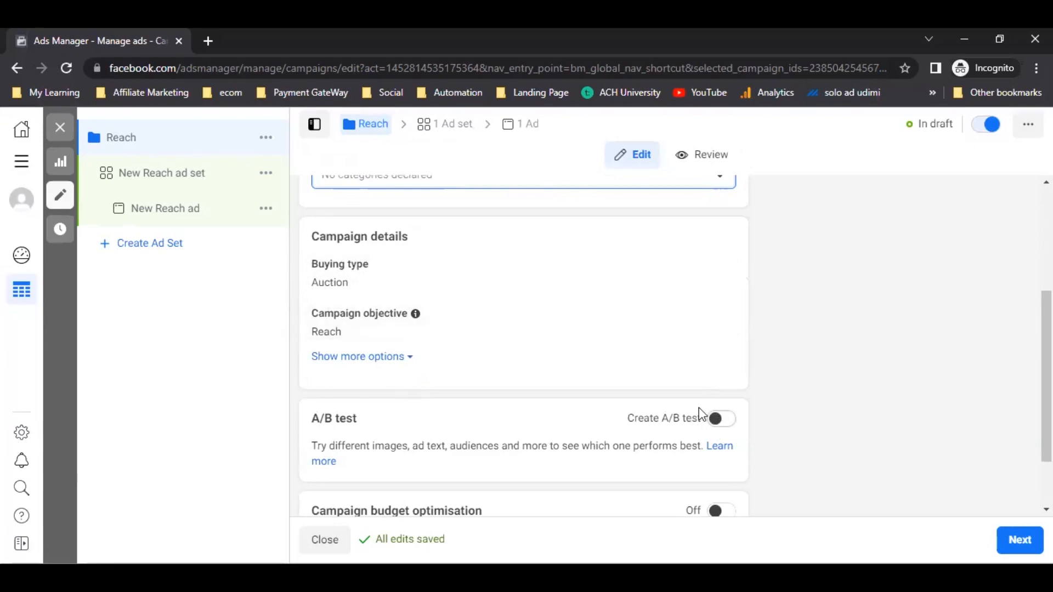
{"action": "scroll", "coordinate": [713, 433], "scroll_direction": "down", "scroll_amount": 2}
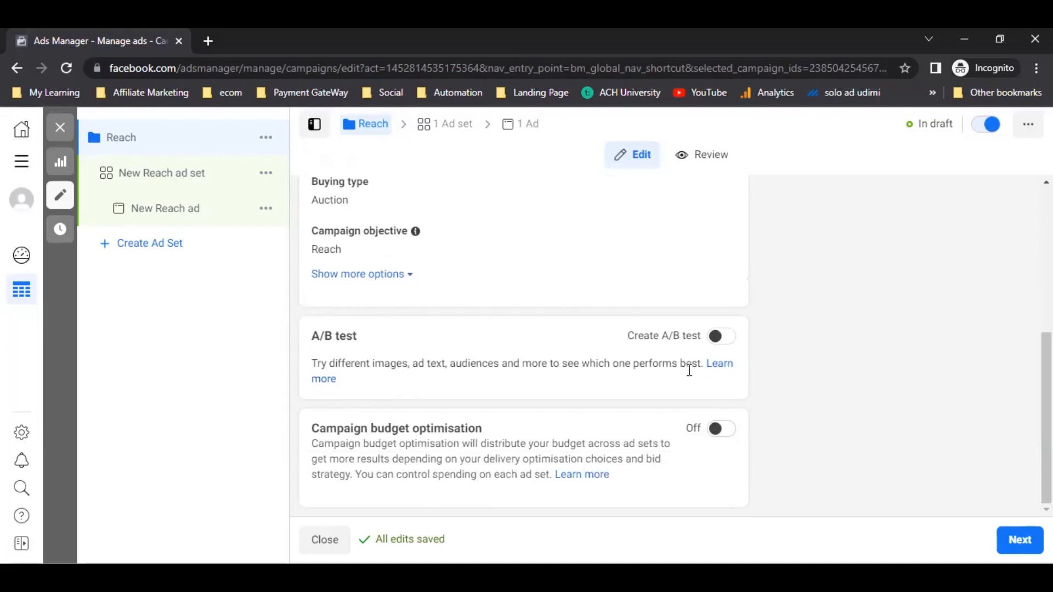
{"action": "scroll", "coordinate": [636, 431], "scroll_direction": "up", "scroll_amount": 5}
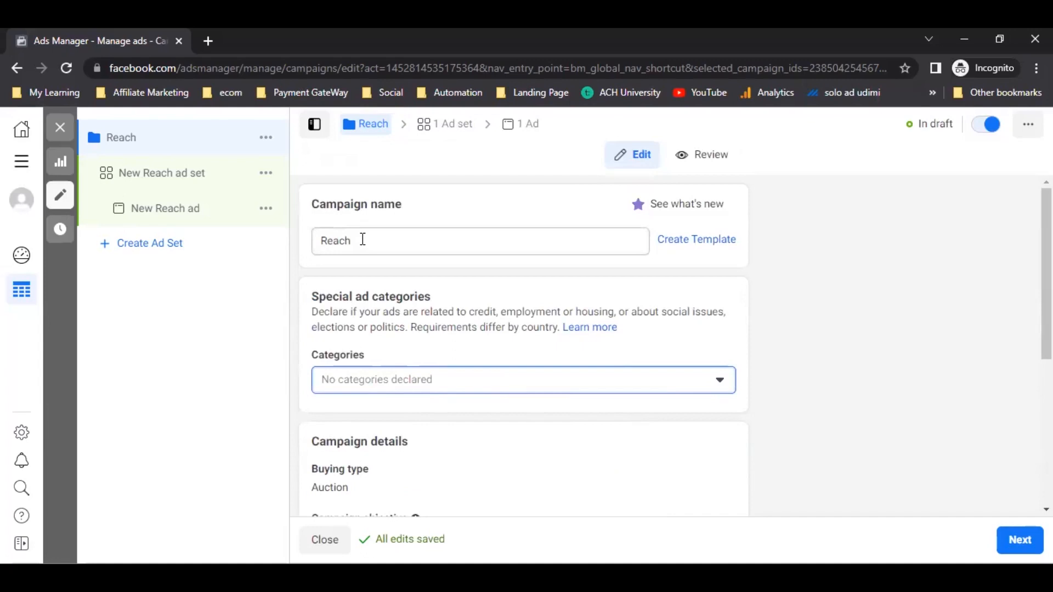
Continue to the ad set level and rename the ad set New Reach.
{"action": "left_click", "coordinate": [1017, 541]}
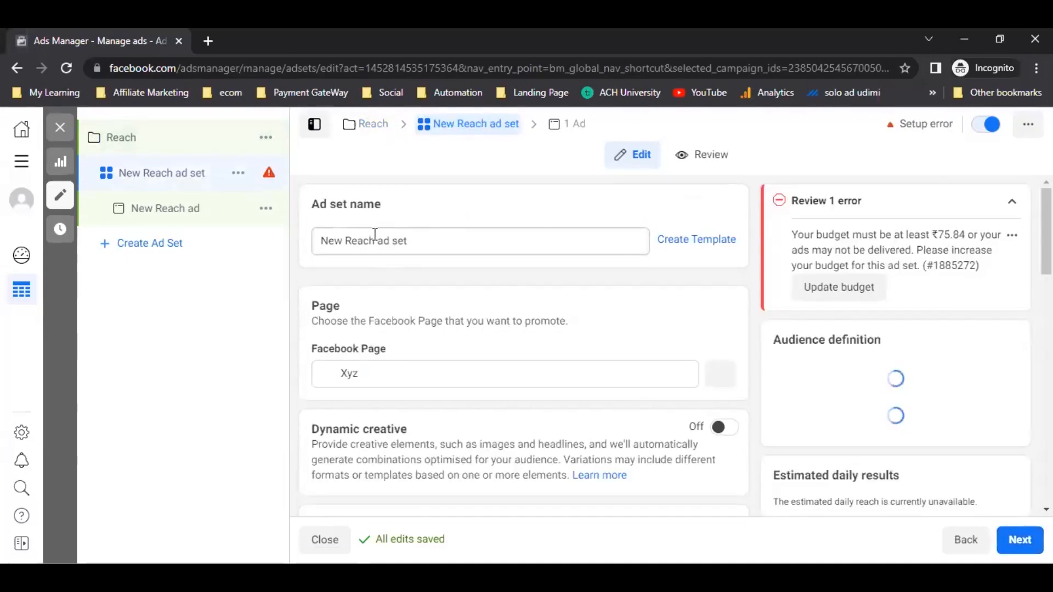
{"action": "left_click_drag", "start_coordinate": [423, 240], "coordinate": [374, 241]}
{"action": "key", "text": "BackSpace"}
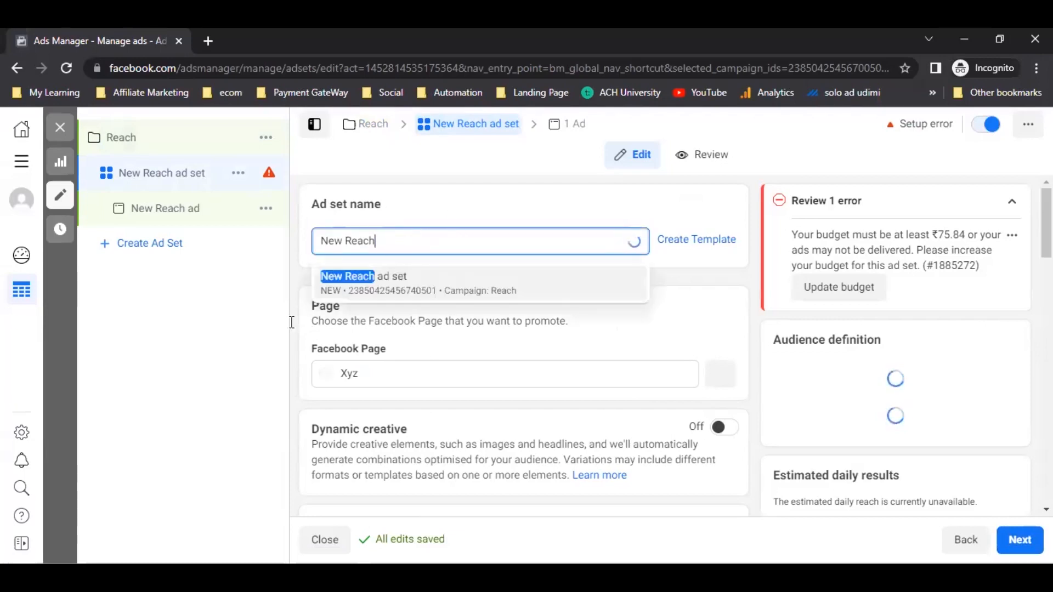
{"action": "left_click", "coordinate": [318, 336]}
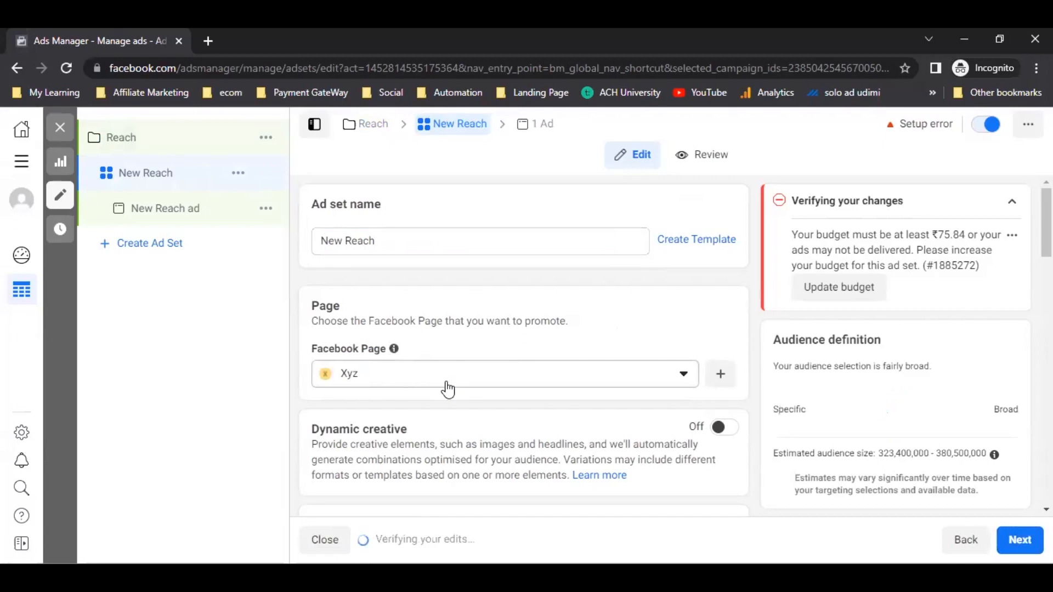
Review the ad set's Facebook Page choices, dynamic creative setting, optimisation and delivery options, and the bid control explanation.
{"action": "left_click", "coordinate": [448, 388]}
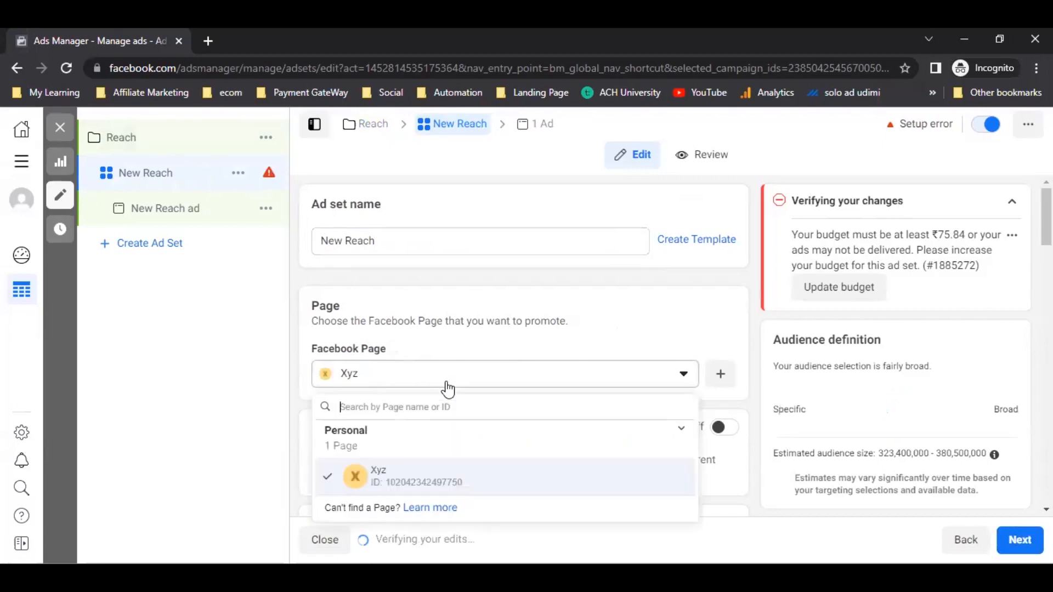
{"action": "left_click", "coordinate": [559, 327]}
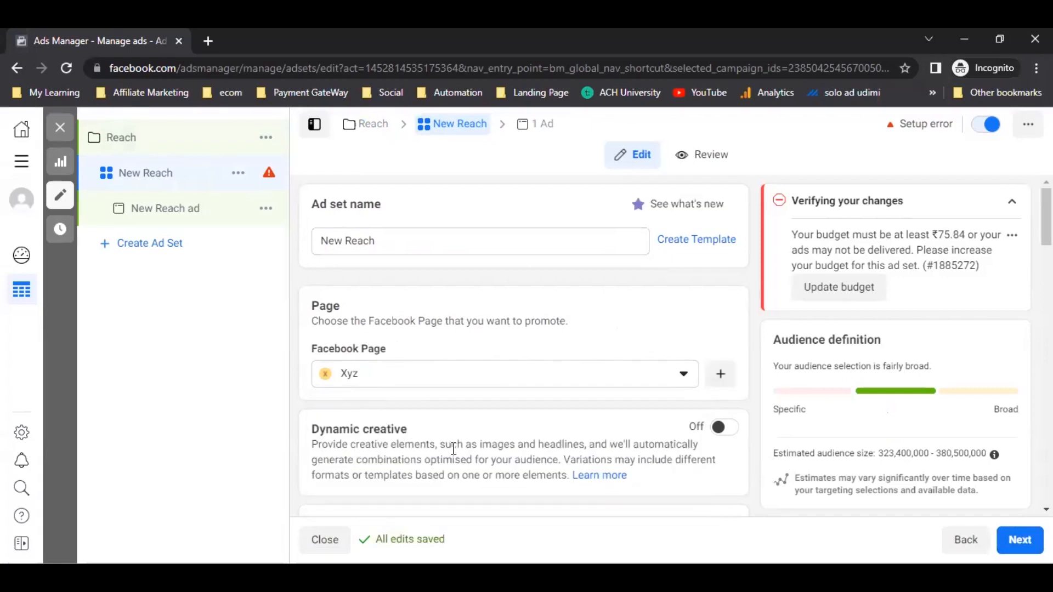
{"action": "scroll", "coordinate": [454, 449], "scroll_direction": "down", "scroll_amount": 3}
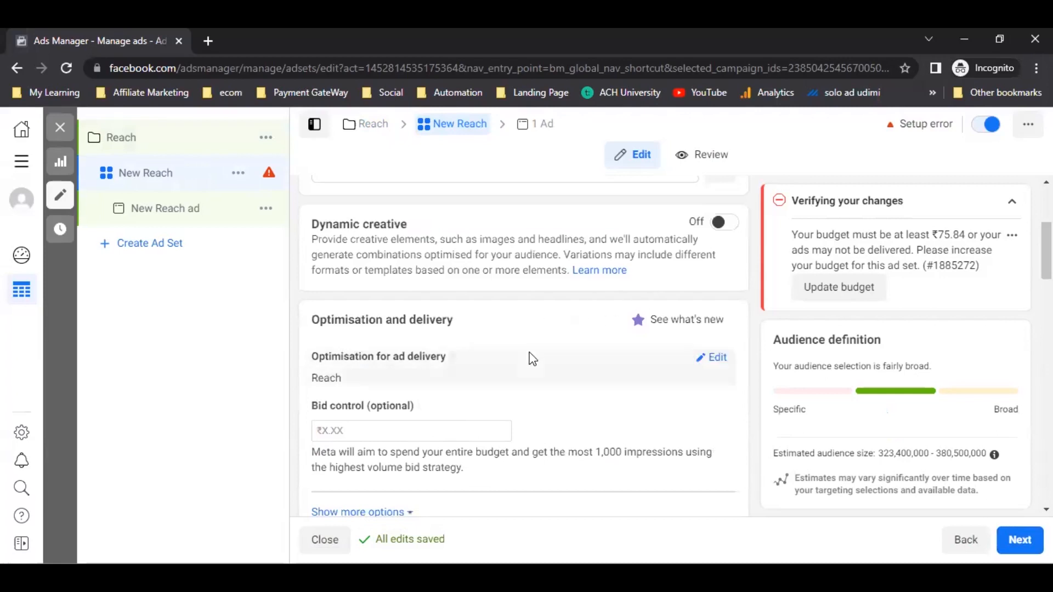
{"action": "scroll", "coordinate": [493, 351], "scroll_direction": "down", "scroll_amount": 3}
{"action": "scroll", "coordinate": [423, 430], "scroll_direction": "up", "scroll_amount": 3}
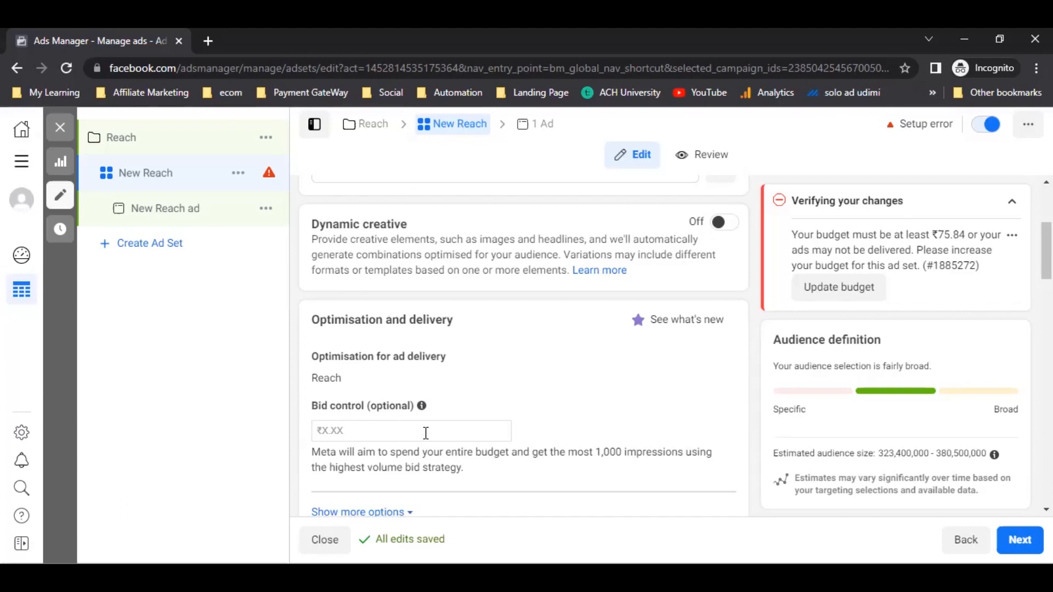
{"action": "mouse_move", "coordinate": [423, 405]}
{"action": "scroll", "coordinate": [507, 401], "scroll_direction": "down", "scroll_amount": 1}
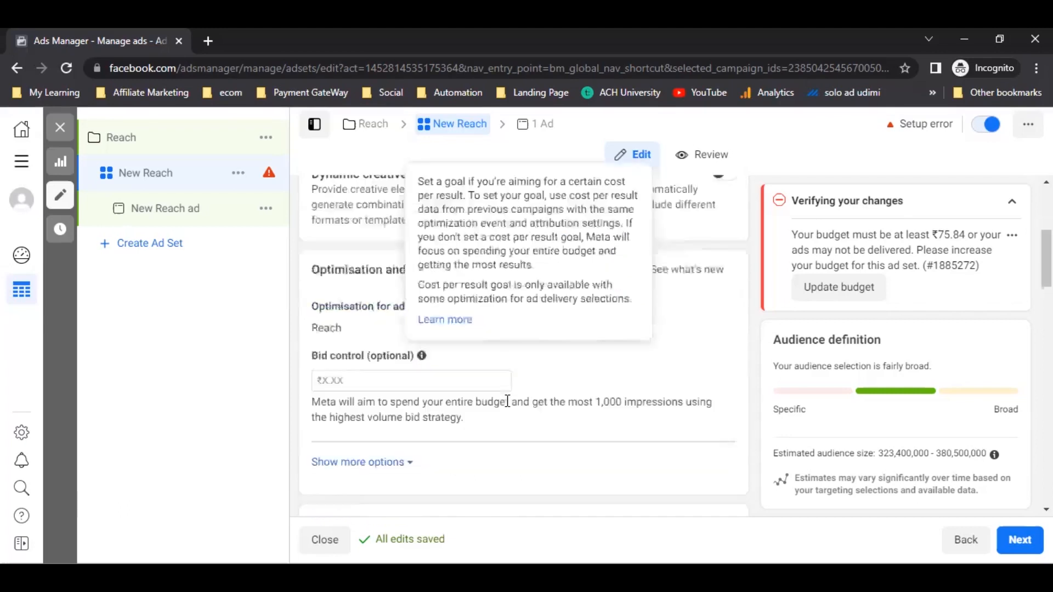
Set the ad set's daily budget to 100 INR.
{"action": "scroll", "coordinate": [508, 400], "scroll_direction": "down", "scroll_amount": 4}
{"action": "left_click", "coordinate": [550, 433]}
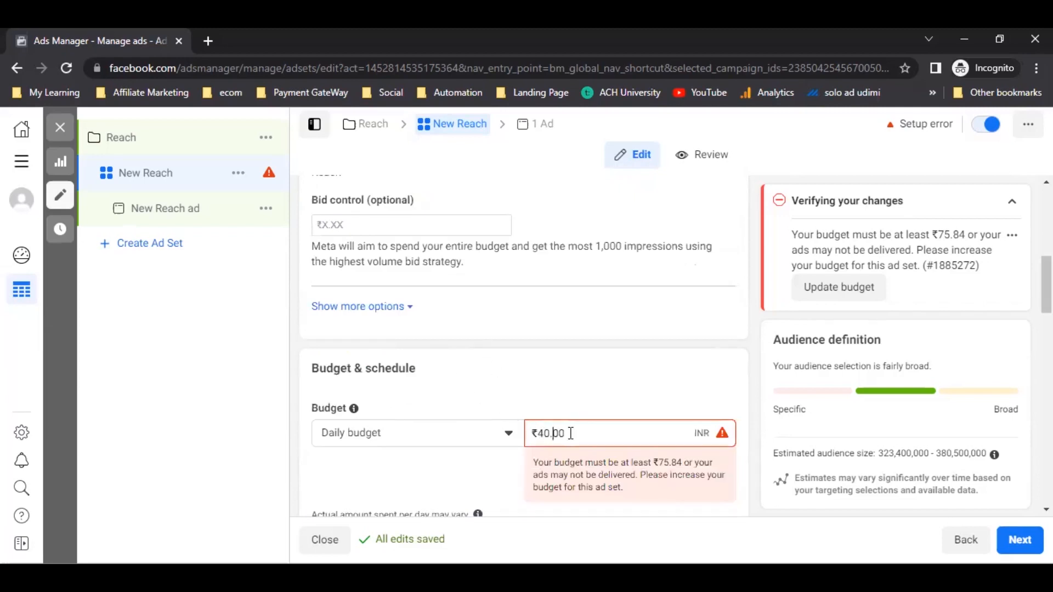
{"action": "key", "text": "ctrl+a"}
{"action": "type", "text": "11"}
{"action": "key", "text": "BackSpace"}
{"action": "type", "text": "00"}
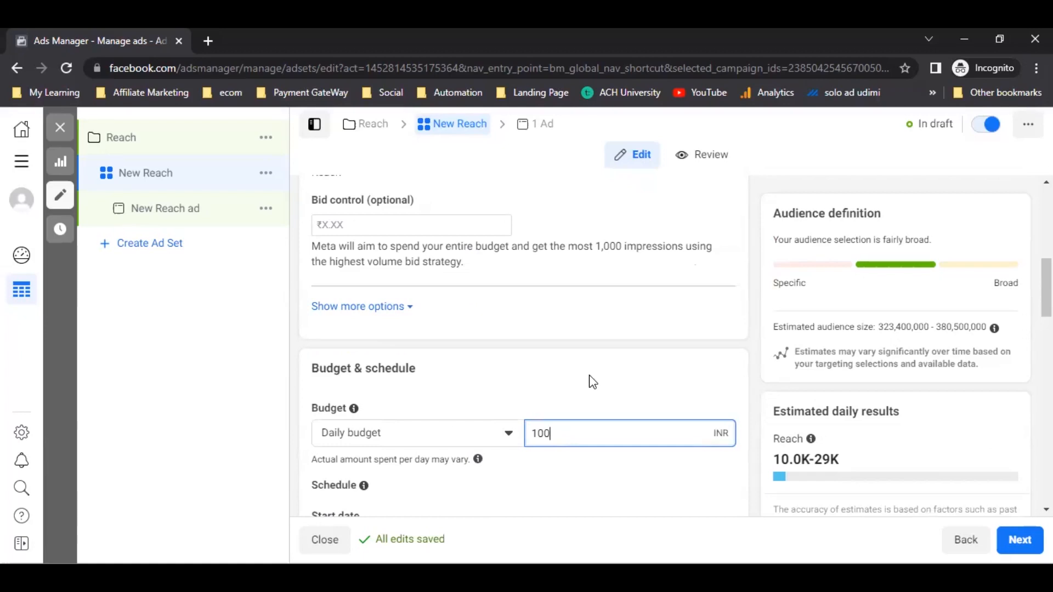
{"action": "scroll", "coordinate": [598, 395], "scroll_direction": "down", "scroll_amount": 6}
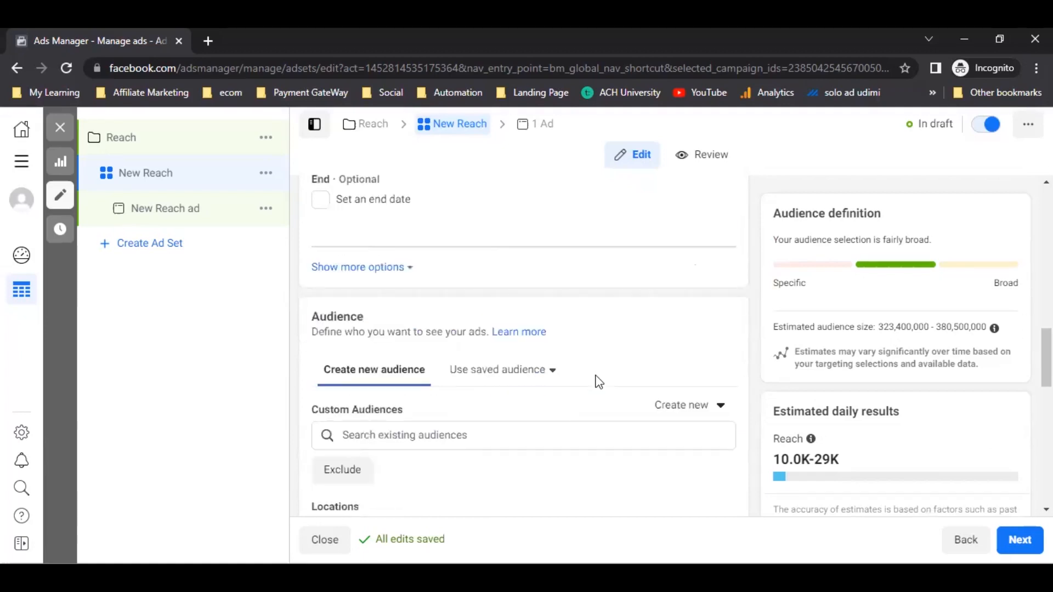
{"action": "scroll", "coordinate": [467, 424], "scroll_direction": "up", "scroll_amount": 3}
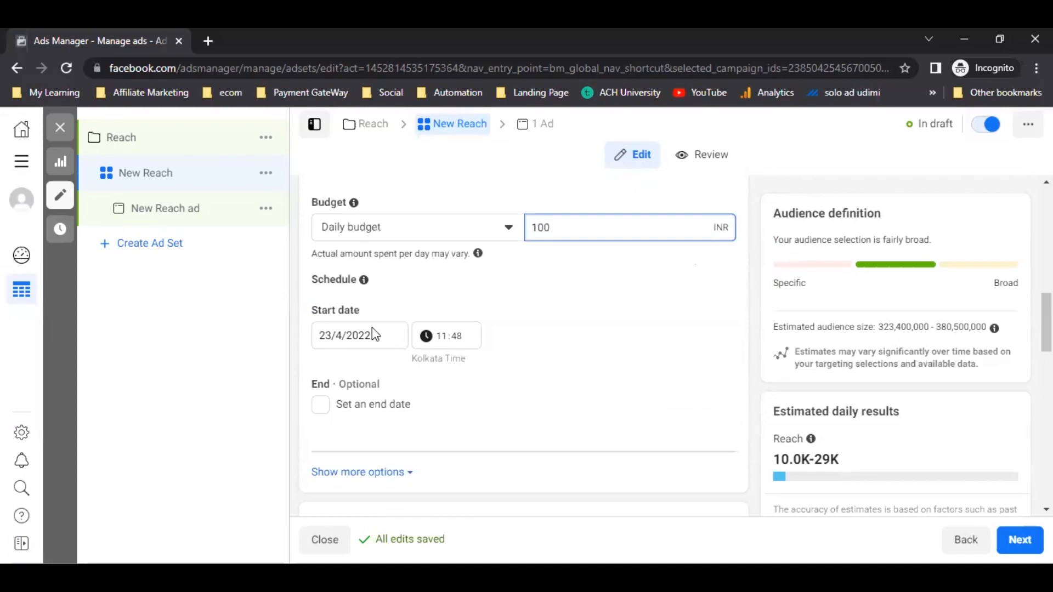
{"action": "left_click", "coordinate": [330, 408]}
{"action": "left_click", "coordinate": [381, 434]}
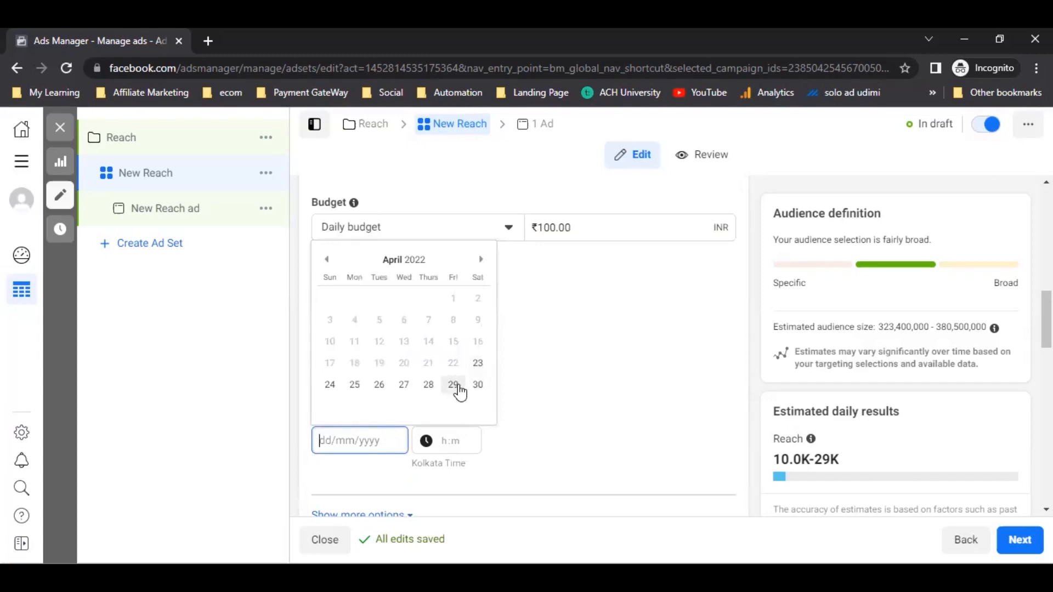
{"action": "left_click", "coordinate": [549, 389]}
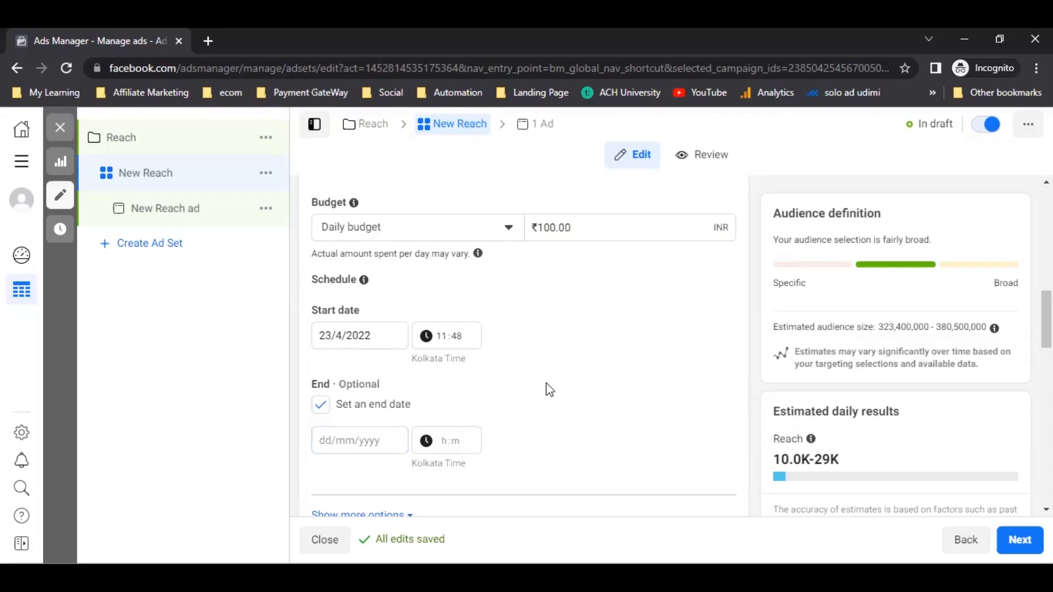
{"action": "left_click", "coordinate": [320, 408]}
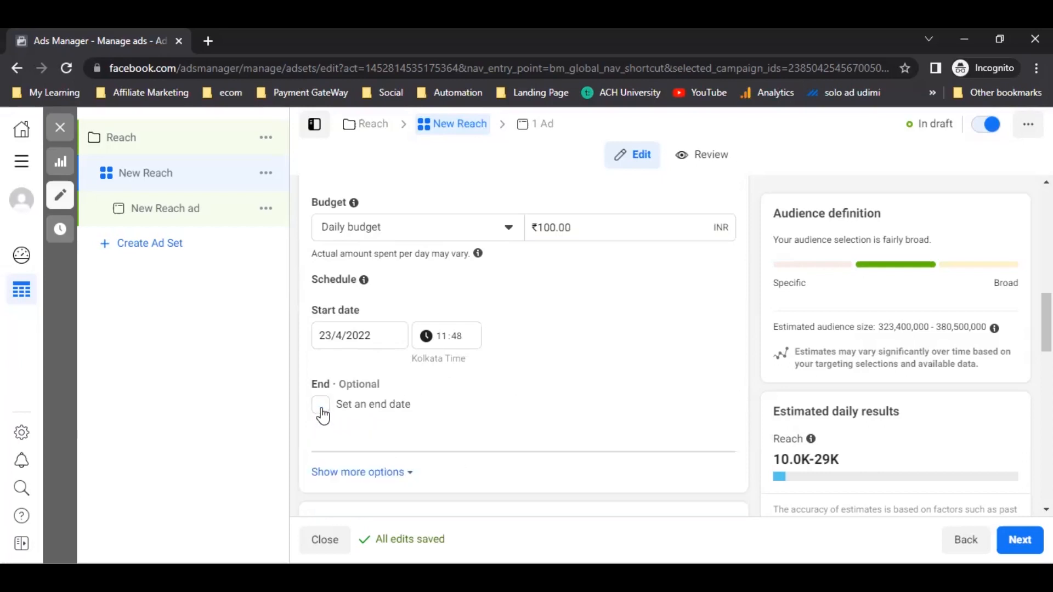
Apply the saved audience Coimbatore to the ad set.
{"action": "scroll", "coordinate": [419, 392], "scroll_direction": "down", "scroll_amount": 4}
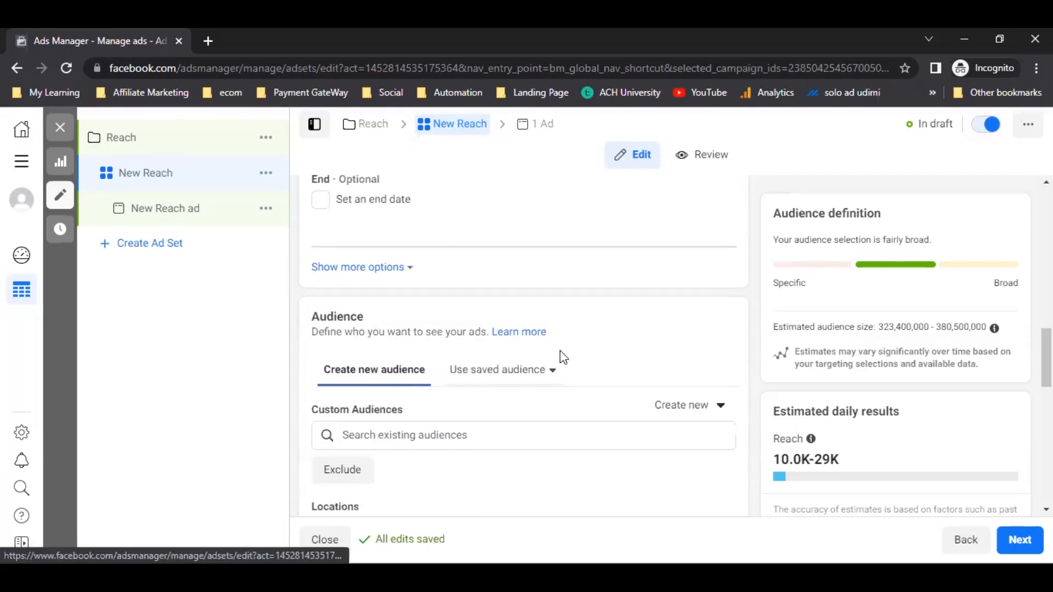
{"action": "left_click", "coordinate": [523, 377]}
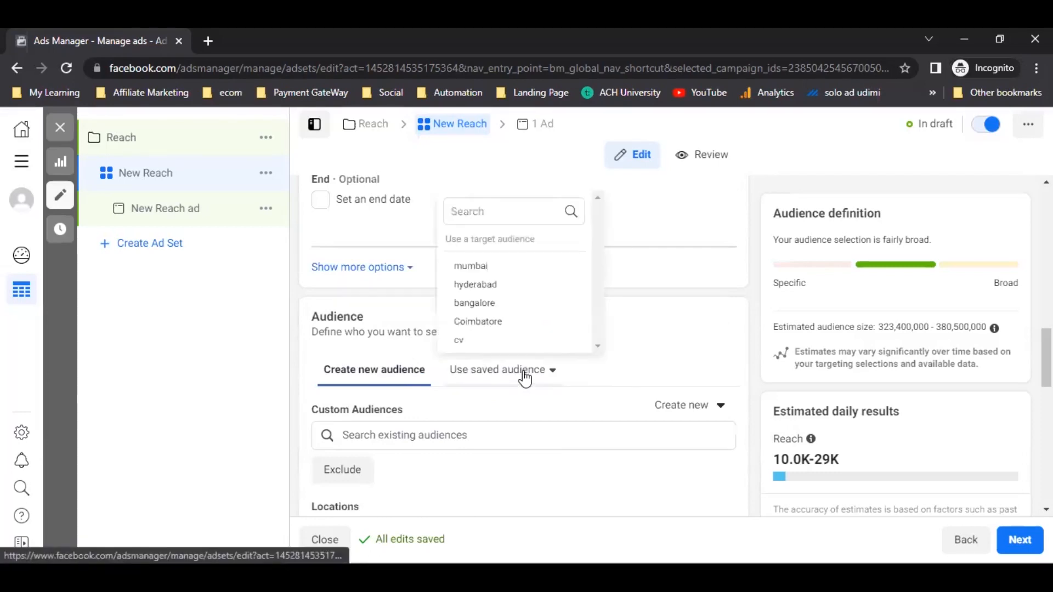
{"action": "mouse_move", "coordinate": [477, 320]}
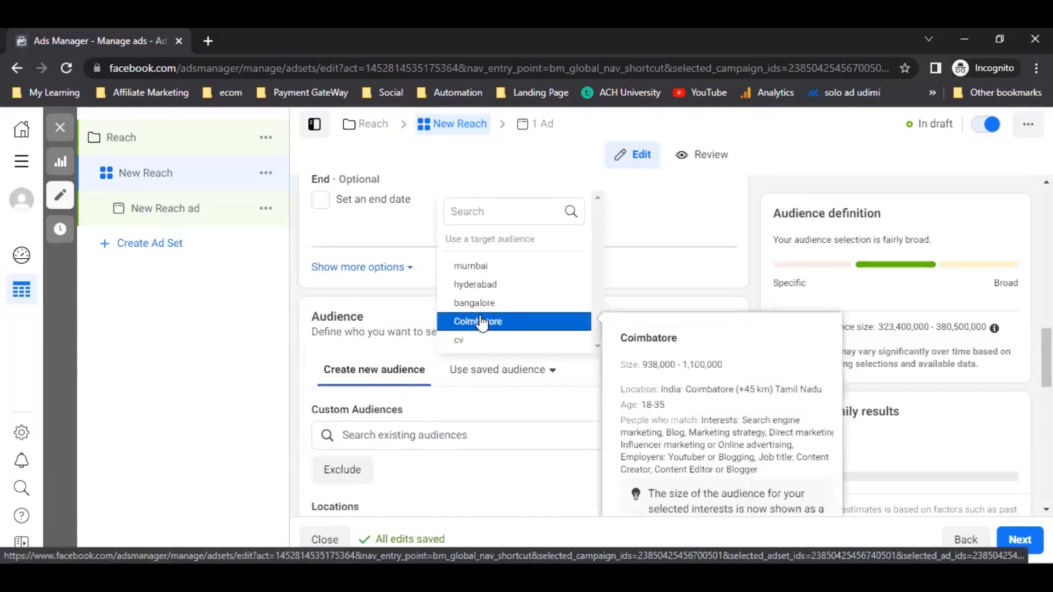
{"action": "key", "text": "Return"}
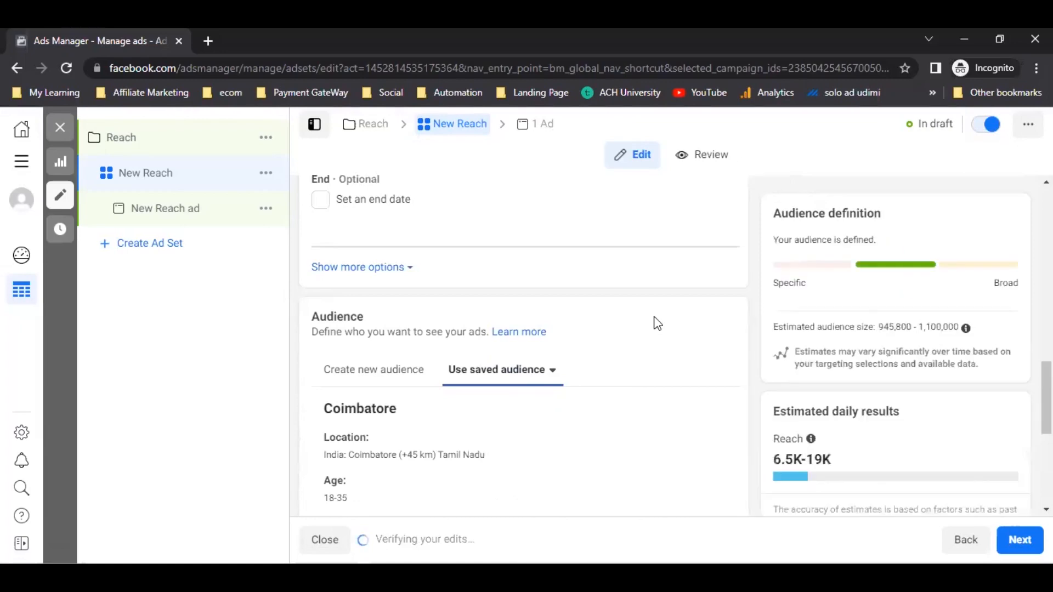
Review the location, age and interest targeting of the Coimbatore audience and look through the other saved audiences.
{"action": "scroll", "coordinate": [360, 307], "scroll_direction": "down", "scroll_amount": 4}
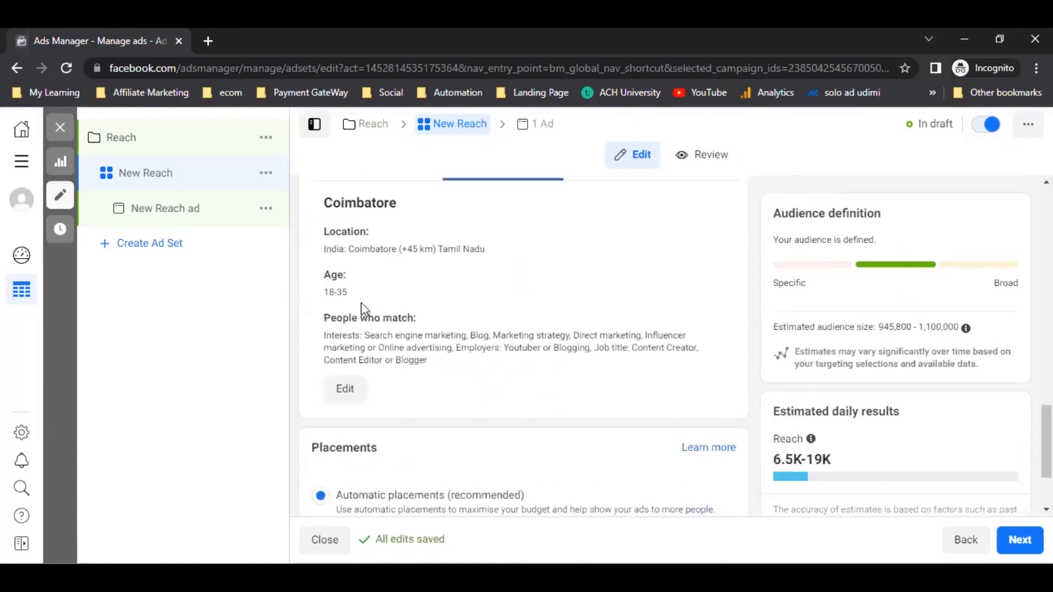
{"action": "scroll", "coordinate": [407, 301], "scroll_direction": "up", "scroll_amount": 4}
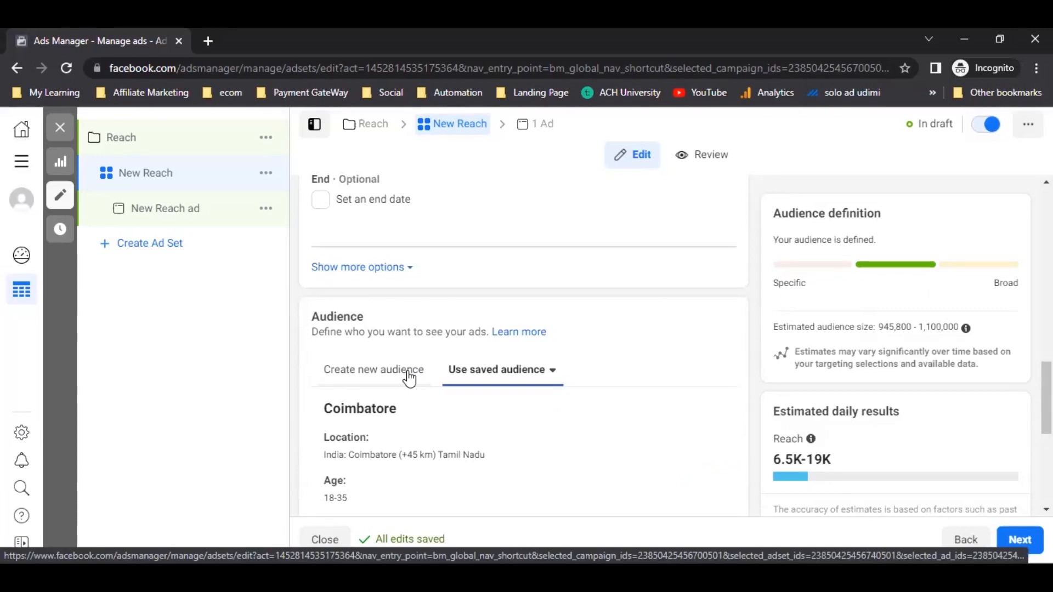
{"action": "left_click", "coordinate": [501, 371]}
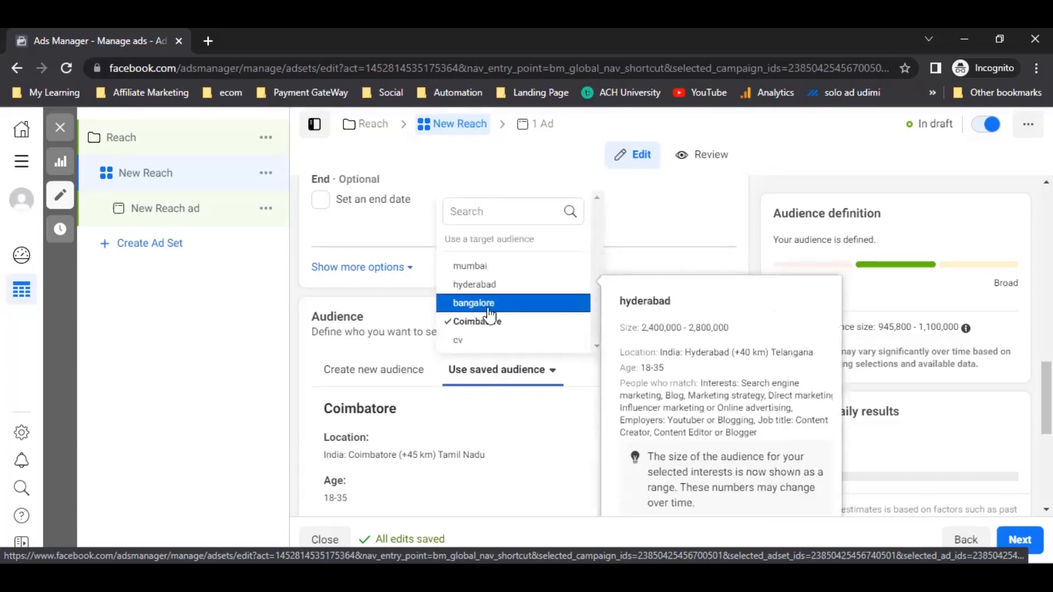
{"action": "left_click", "coordinate": [672, 265]}
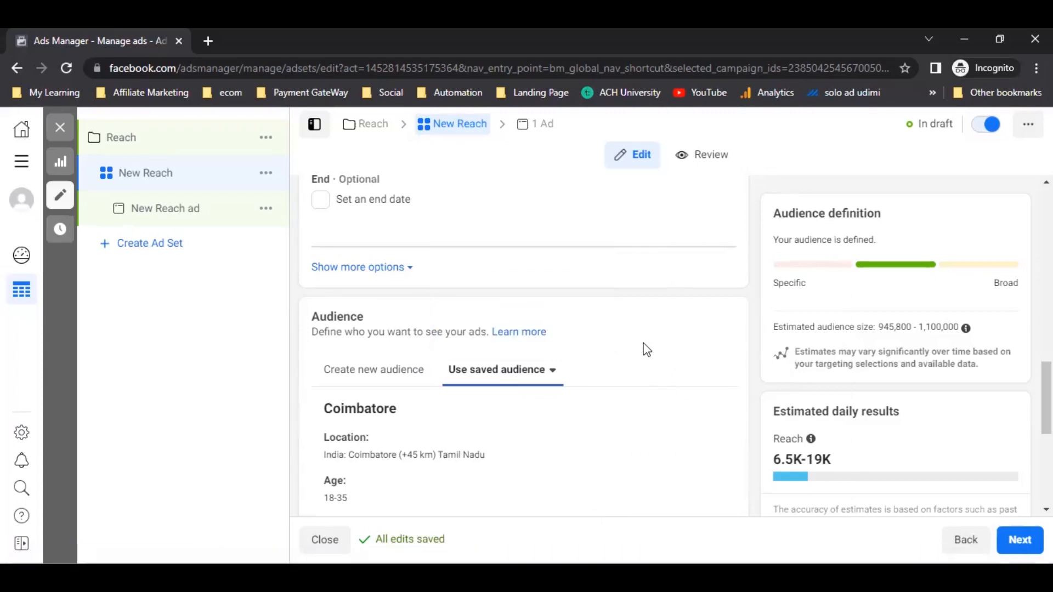
Switch the ad set's placements from automatic to manual.
{"action": "scroll", "coordinate": [632, 353], "scroll_direction": "down", "scroll_amount": 4}
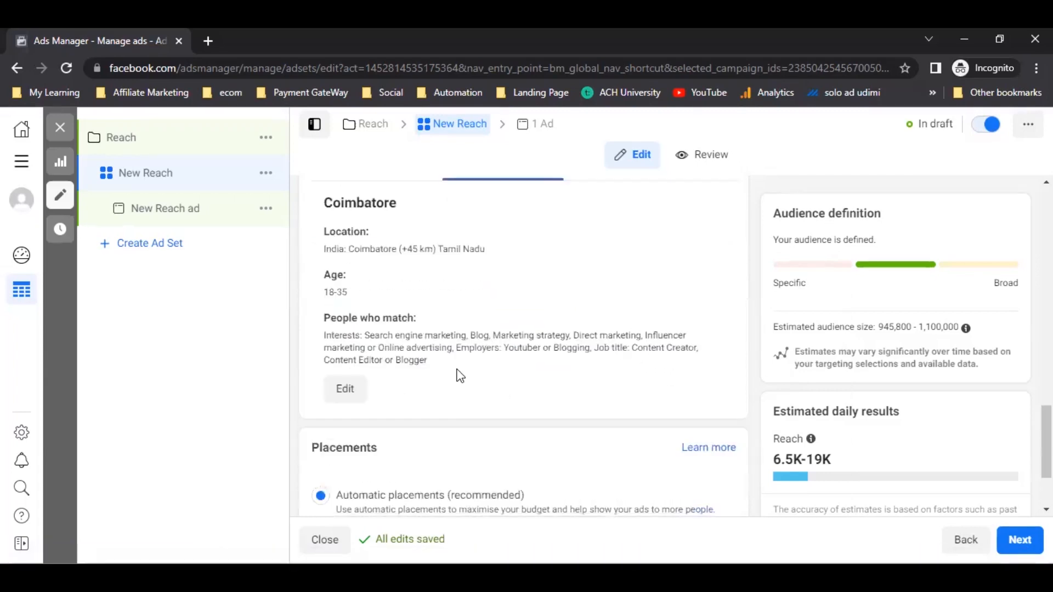
{"action": "scroll", "coordinate": [458, 371], "scroll_direction": "down", "scroll_amount": 3}
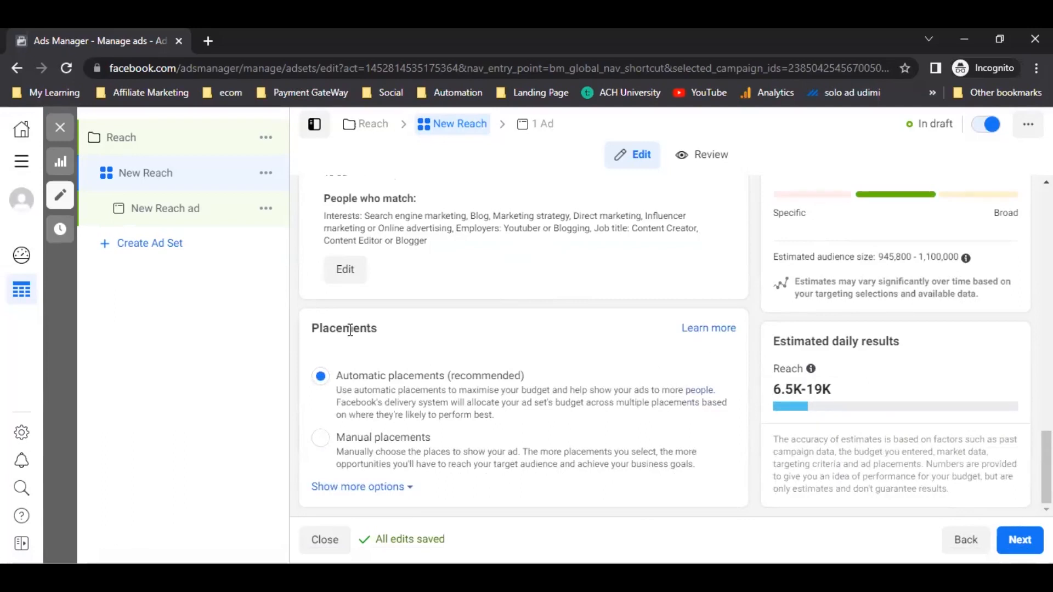
{"action": "left_click", "coordinate": [322, 442]}
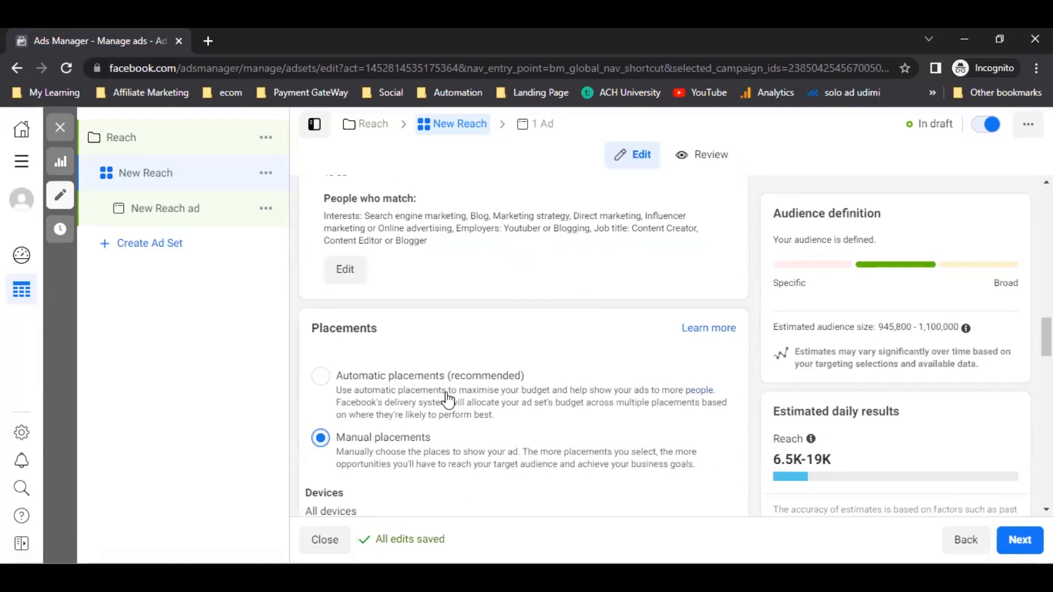
Limit the manual placements to Mobile devices by excluding Desktop.
{"action": "scroll", "coordinate": [444, 398], "scroll_direction": "down", "scroll_amount": 4}
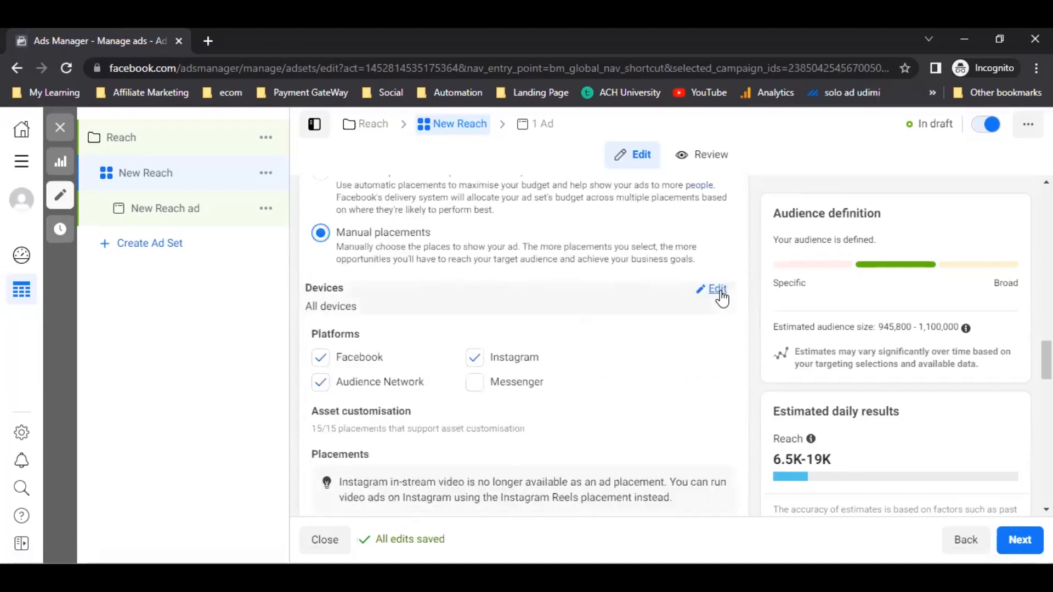
{"action": "left_click", "coordinate": [718, 290]}
{"action": "left_click", "coordinate": [450, 324]}
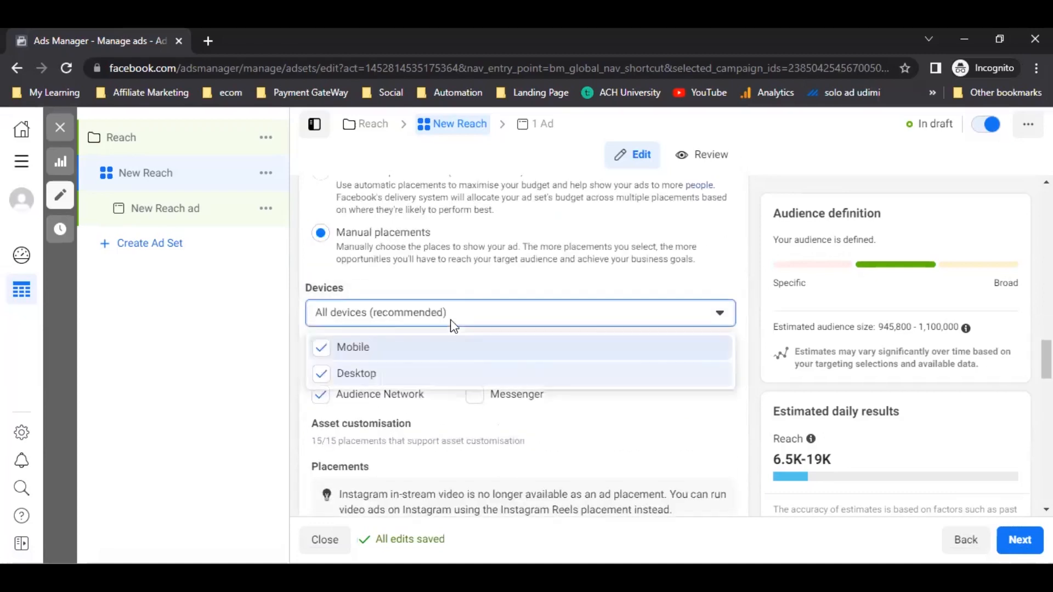
{"action": "left_click", "coordinate": [328, 375]}
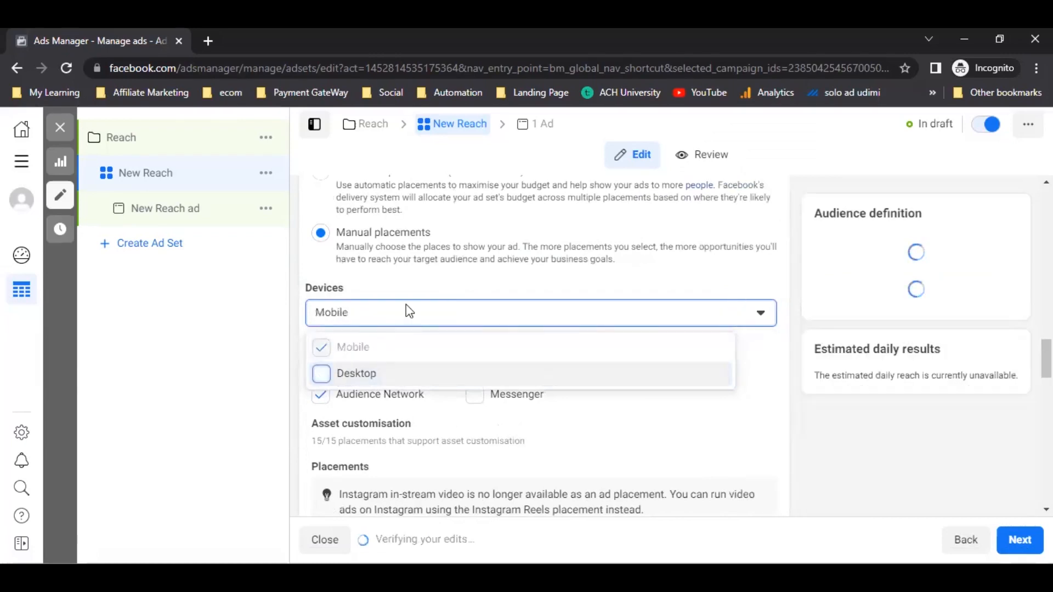
{"action": "left_click", "coordinate": [433, 294]}
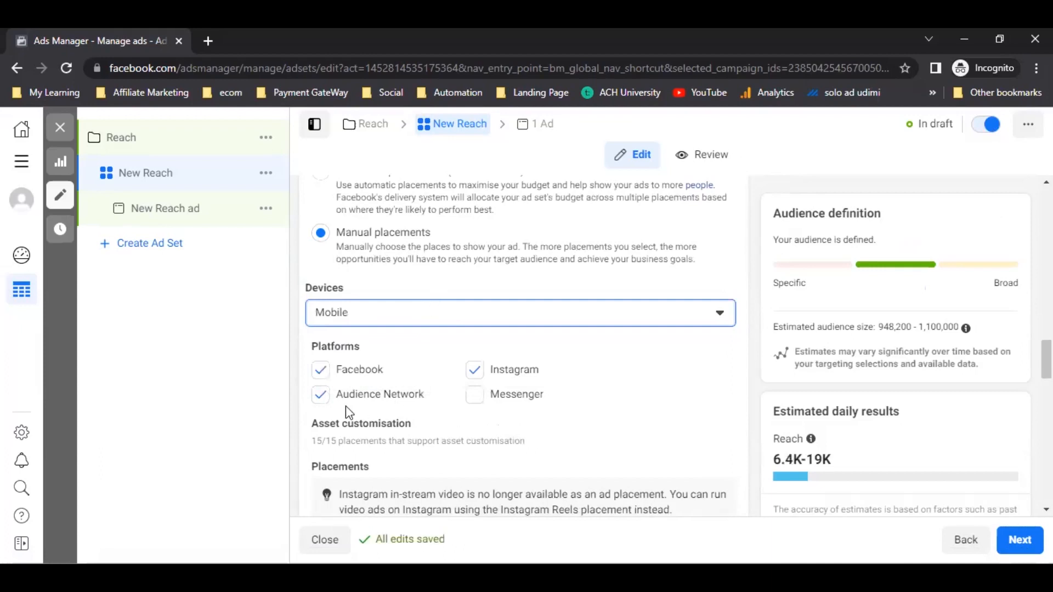
Remove Audience Network from the placement platforms and leave Messenger deselected.
{"action": "left_click", "coordinate": [320, 394]}
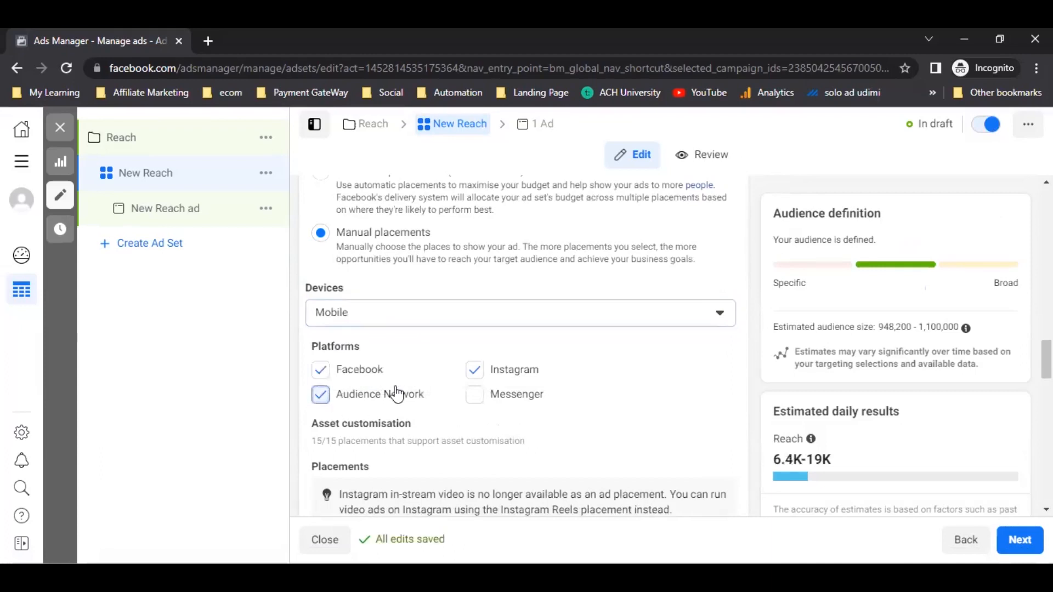
{"action": "left_click", "coordinate": [476, 399]}
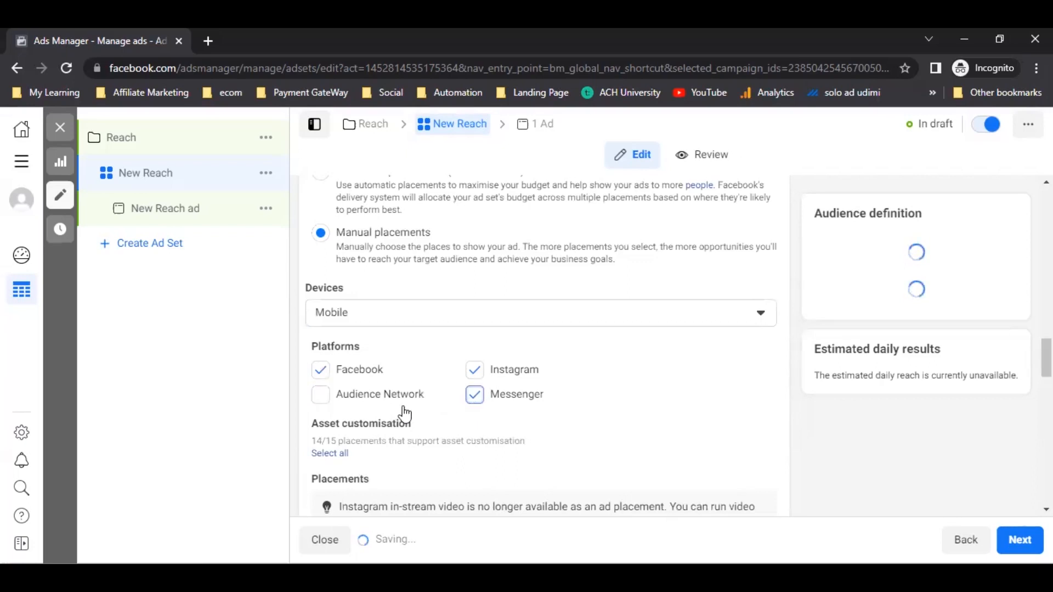
{"action": "left_click", "coordinate": [474, 393]}
Exclude Facebook Marketplace and Facebook video feeds from the Feeds placements.
{"action": "scroll", "coordinate": [509, 360], "scroll_direction": "down", "scroll_amount": 3}
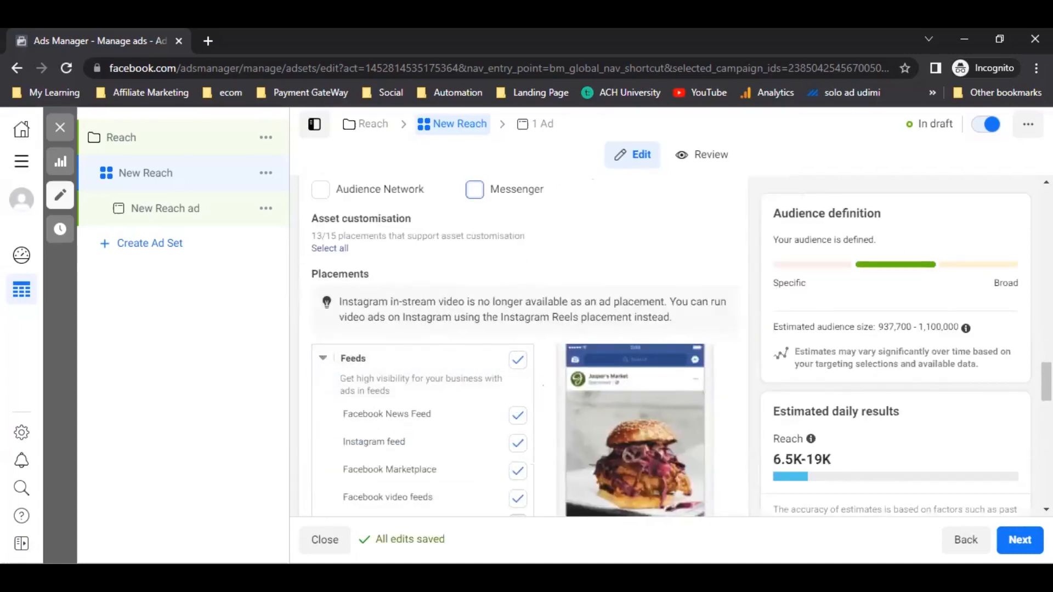
{"action": "scroll", "coordinate": [417, 340], "scroll_direction": "down", "scroll_amount": 3}
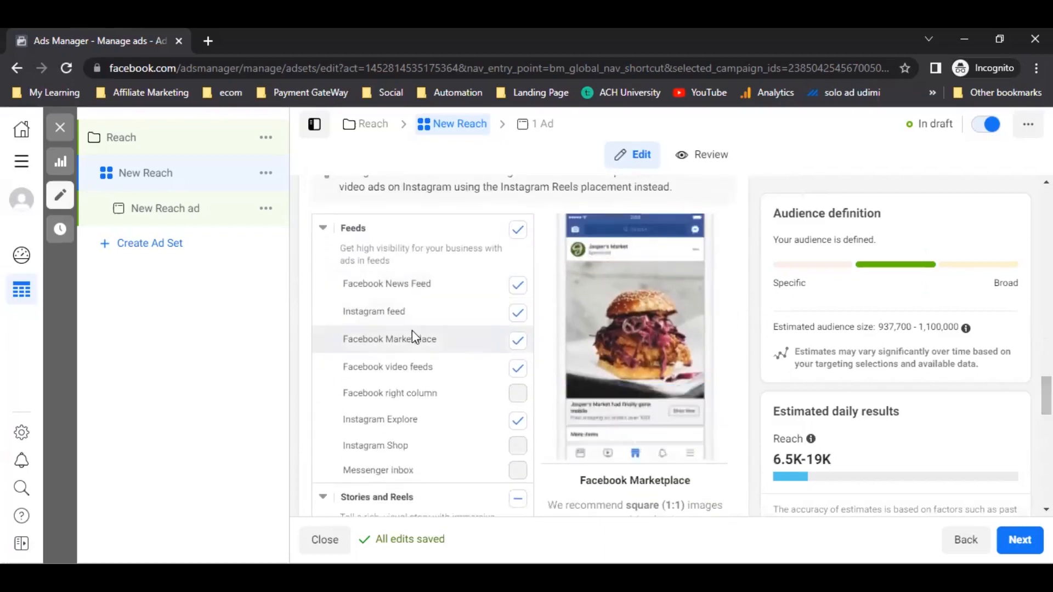
{"action": "left_click", "coordinate": [518, 369]}
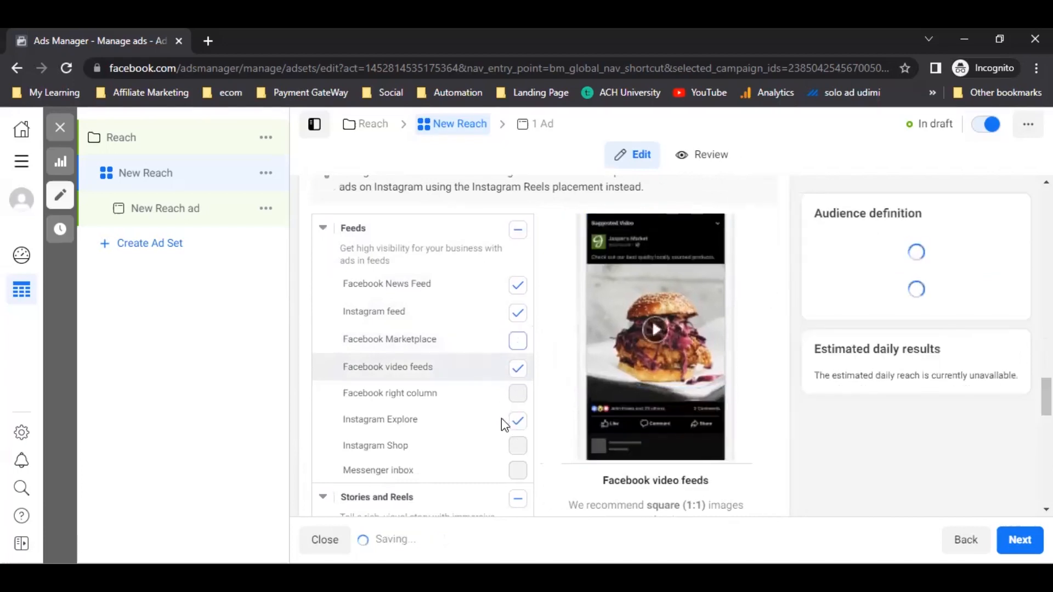
Deselect all Stories and Reels placements.
{"action": "scroll", "coordinate": [426, 433], "scroll_direction": "down", "scroll_amount": 3}
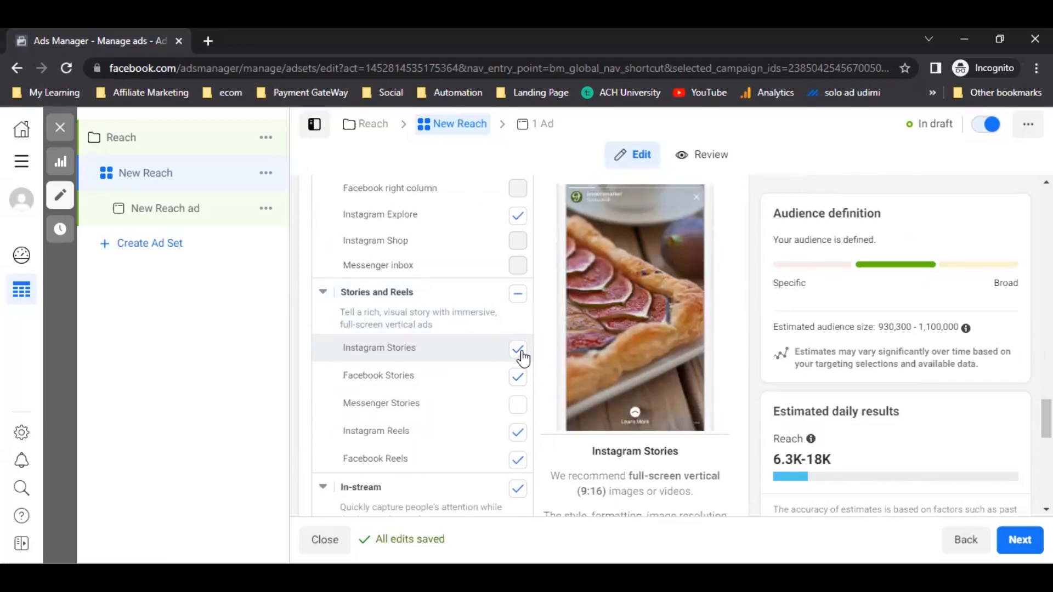
{"action": "left_click", "coordinate": [521, 299]}
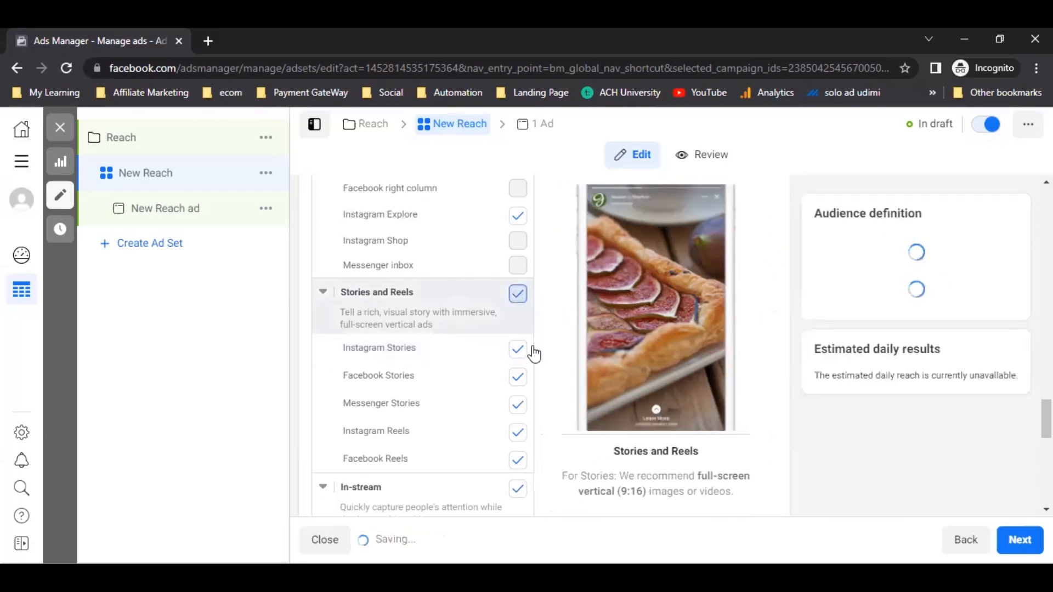
{"action": "left_click", "coordinate": [518, 294]}
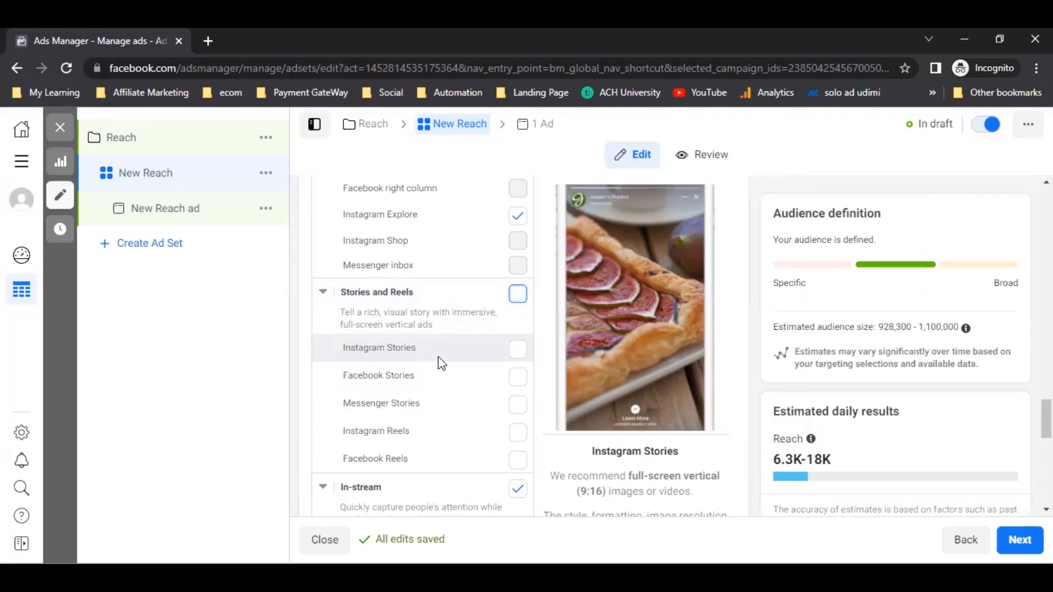
Deselect the In-stream, Reels overlay and Search placement groups.
{"action": "scroll", "coordinate": [516, 387], "scroll_direction": "down", "scroll_amount": 4}
{"action": "left_click", "coordinate": [520, 288]}
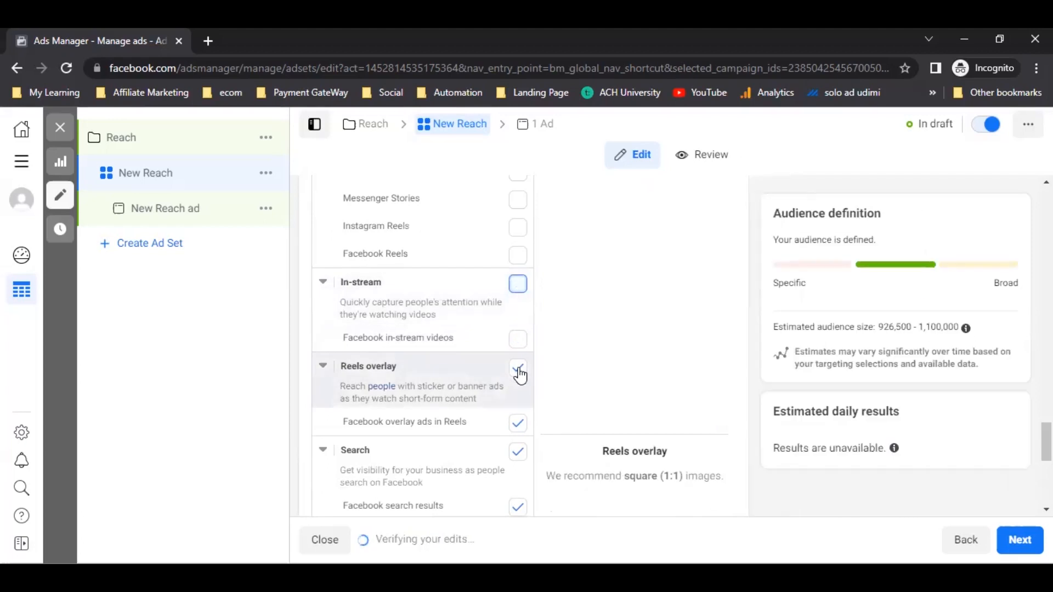
{"action": "left_click", "coordinate": [519, 373]}
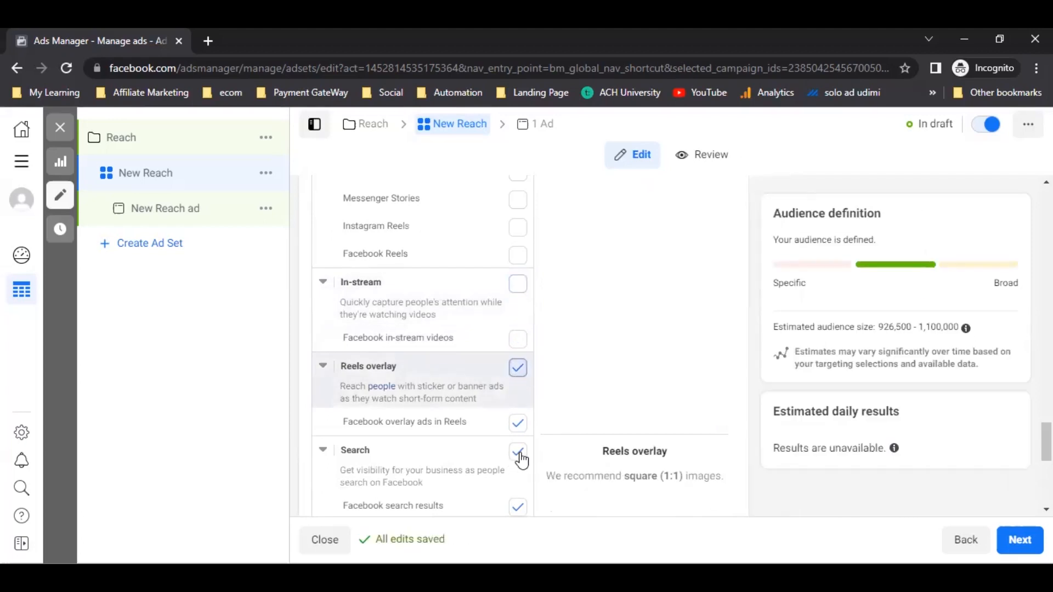
{"action": "left_click", "coordinate": [519, 452]}
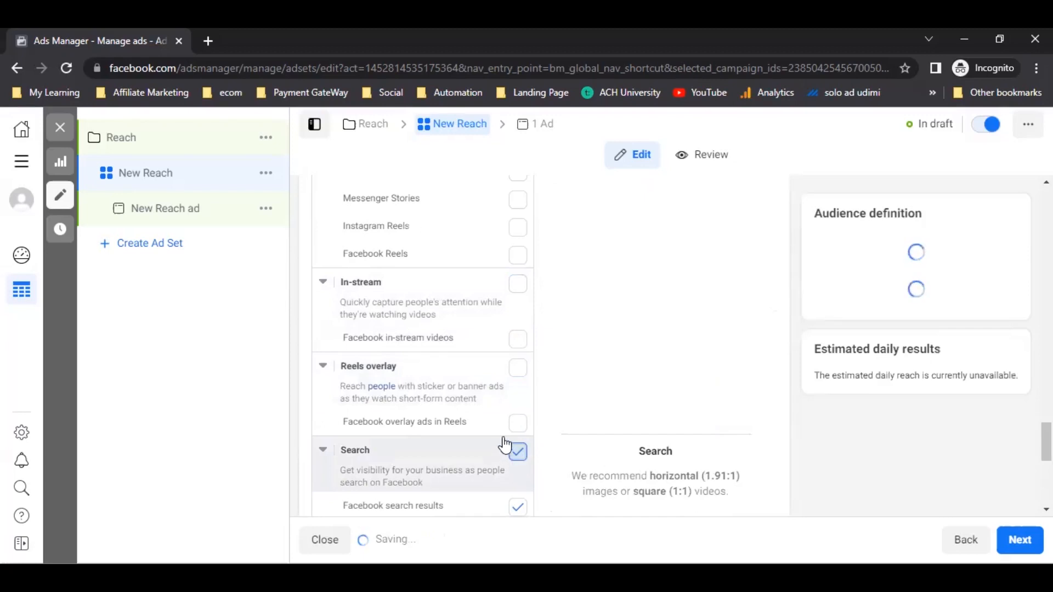
Try including the In-stream placement group again and deselect it once more.
{"action": "scroll", "coordinate": [515, 378], "scroll_direction": "down", "scroll_amount": 6}
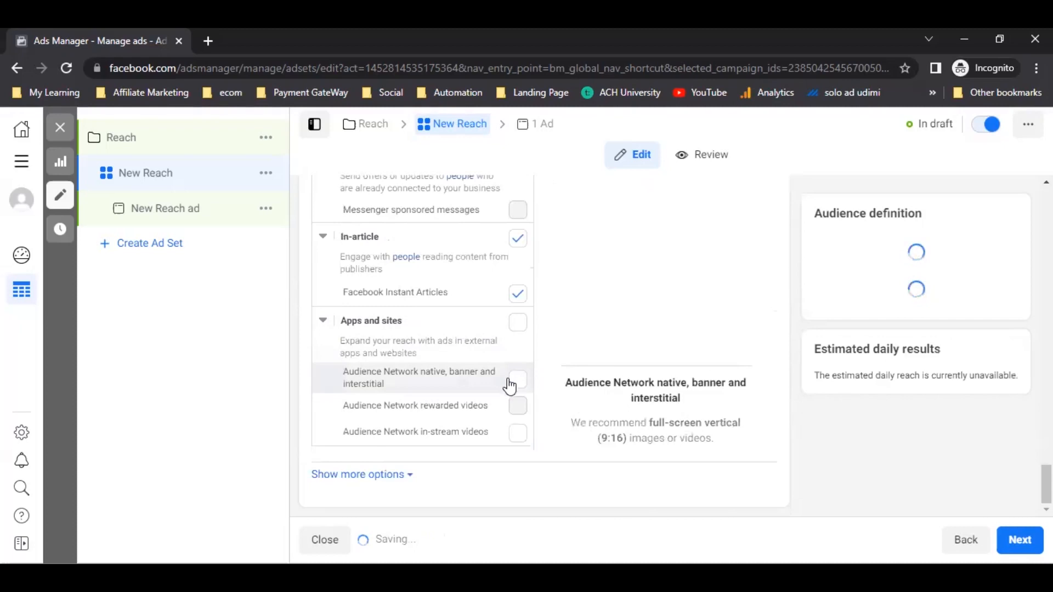
{"action": "scroll", "coordinate": [509, 384], "scroll_direction": "up", "scroll_amount": 2}
{"action": "scroll", "coordinate": [511, 381], "scroll_direction": "up", "scroll_amount": 3}
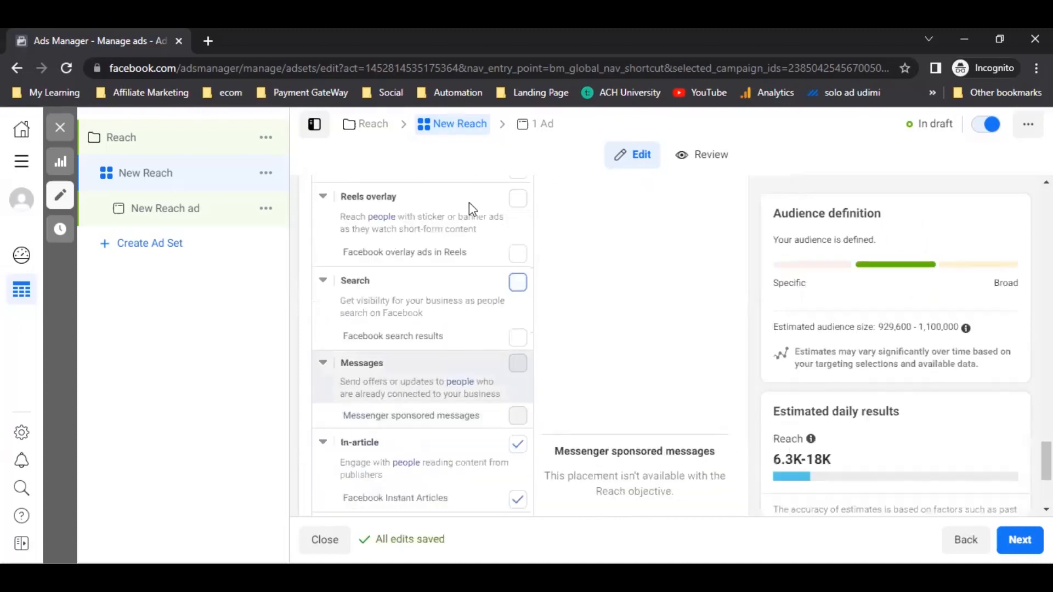
{"action": "scroll", "coordinate": [451, 359], "scroll_direction": "up", "scroll_amount": 5}
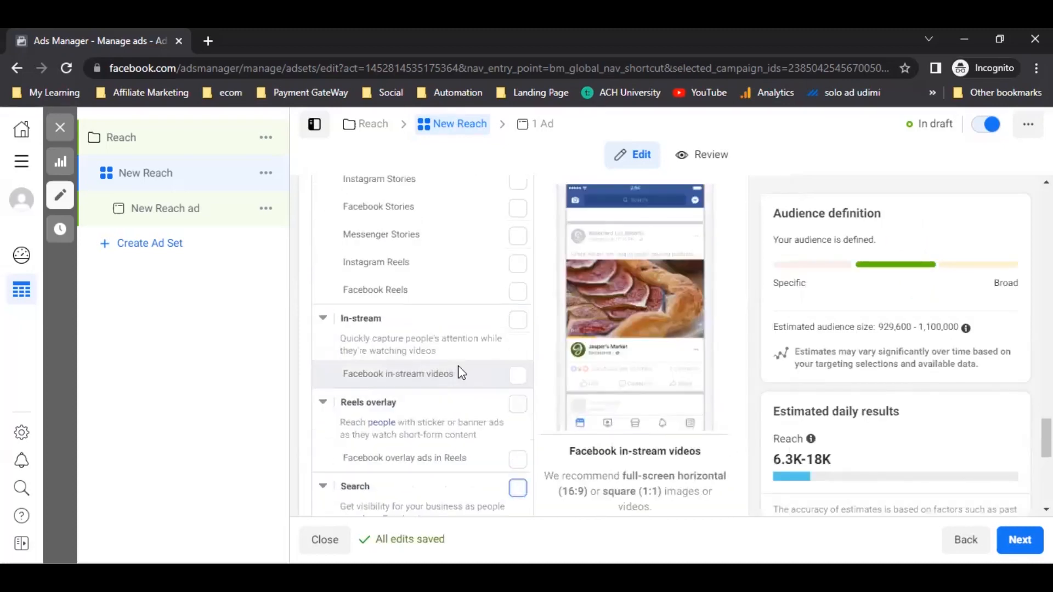
{"action": "left_click", "coordinate": [521, 323]}
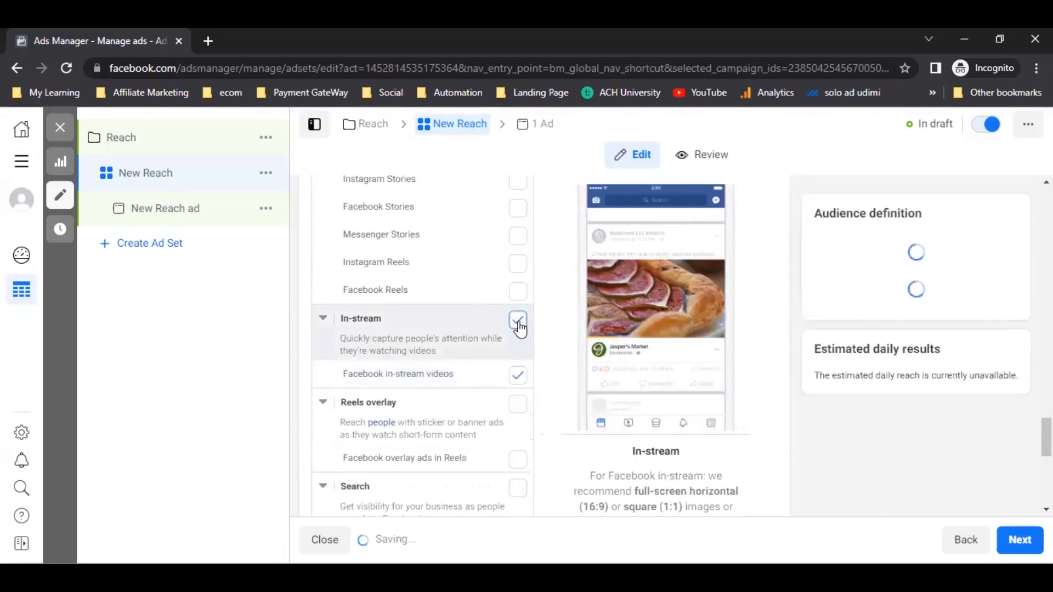
{"action": "left_click", "coordinate": [519, 324]}
Review the placement choices from Feeds to Apps and sites, along with the ad set's budget, schedule and optimisation settings.
{"action": "scroll", "coordinate": [477, 291], "scroll_direction": "up", "scroll_amount": 5}
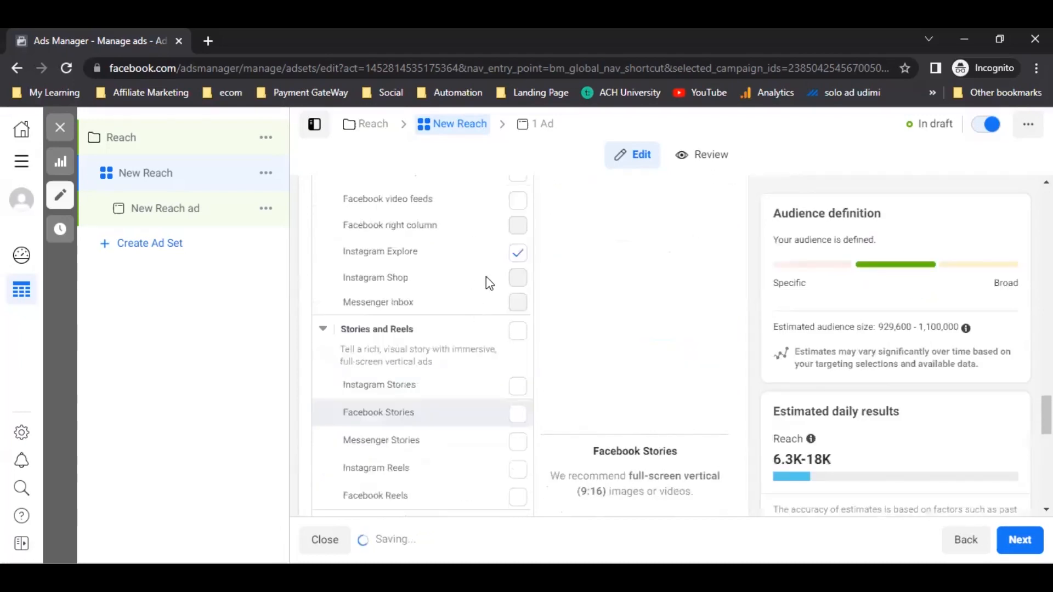
{"action": "scroll", "coordinate": [488, 318], "scroll_direction": "up", "scroll_amount": 5}
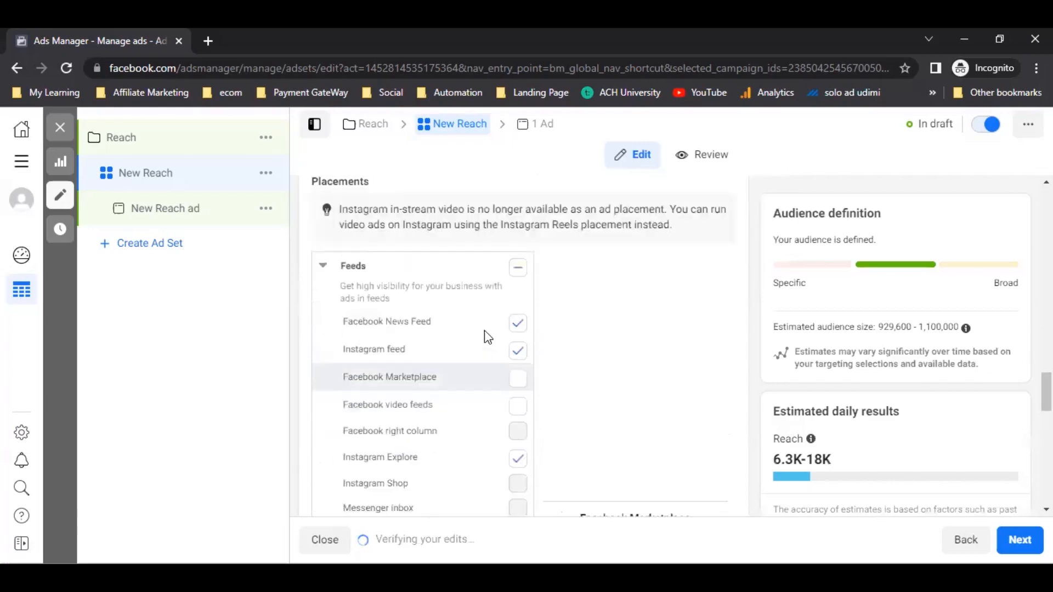
{"action": "scroll", "coordinate": [471, 345], "scroll_direction": "up", "scroll_amount": 4}
{"action": "scroll", "coordinate": [438, 373], "scroll_direction": "down", "scroll_amount": 4}
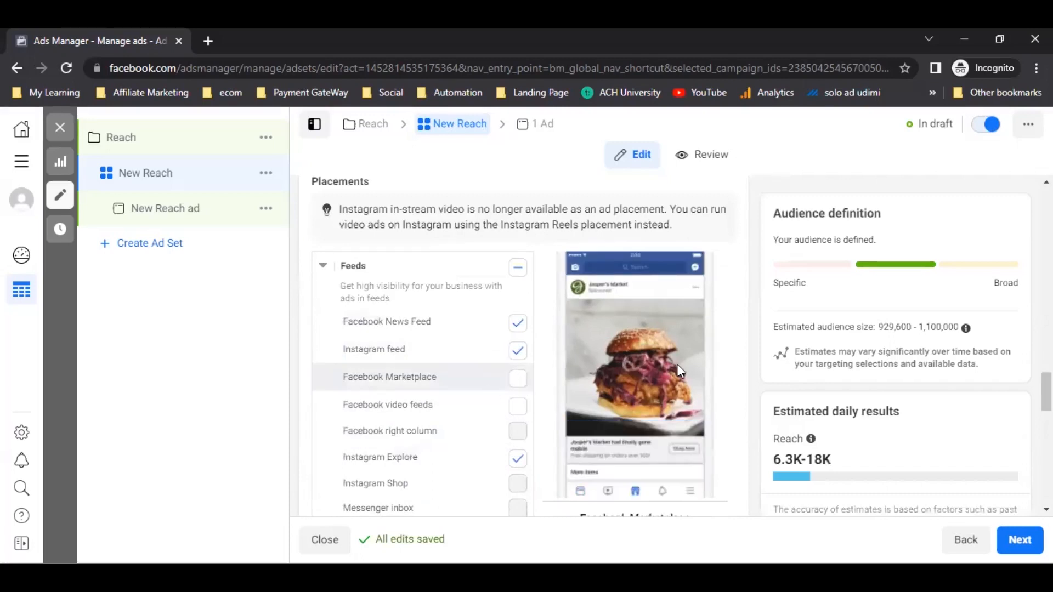
{"action": "scroll", "coordinate": [633, 374], "scroll_direction": "down", "scroll_amount": 10}
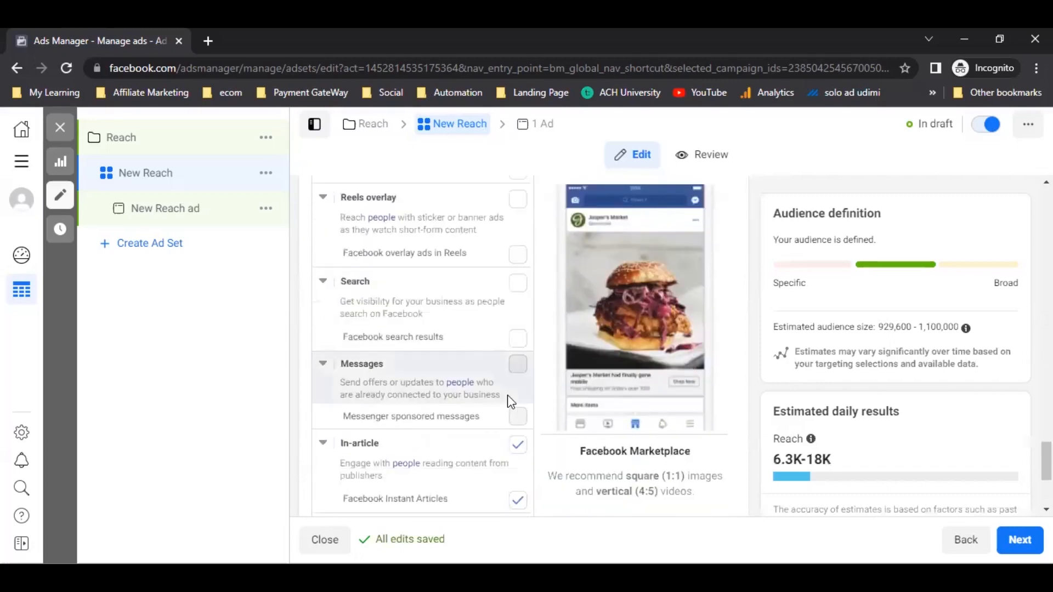
{"action": "scroll", "coordinate": [508, 394], "scroll_direction": "down", "scroll_amount": 4}
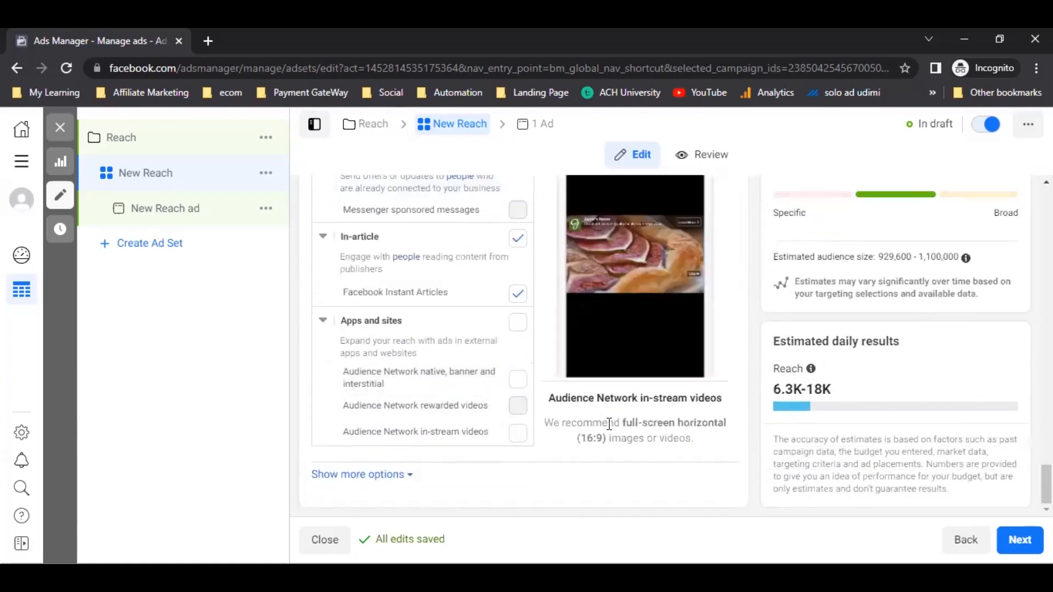
{"action": "scroll", "coordinate": [720, 420], "scroll_direction": "up", "scroll_amount": 15}
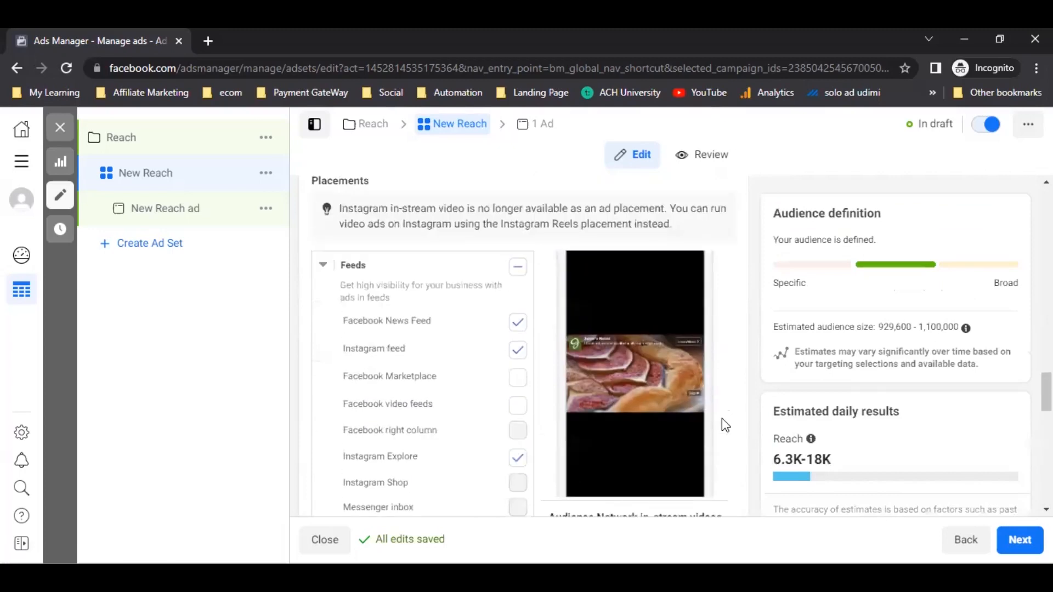
{"action": "scroll", "coordinate": [721, 419], "scroll_direction": "up", "scroll_amount": 10}
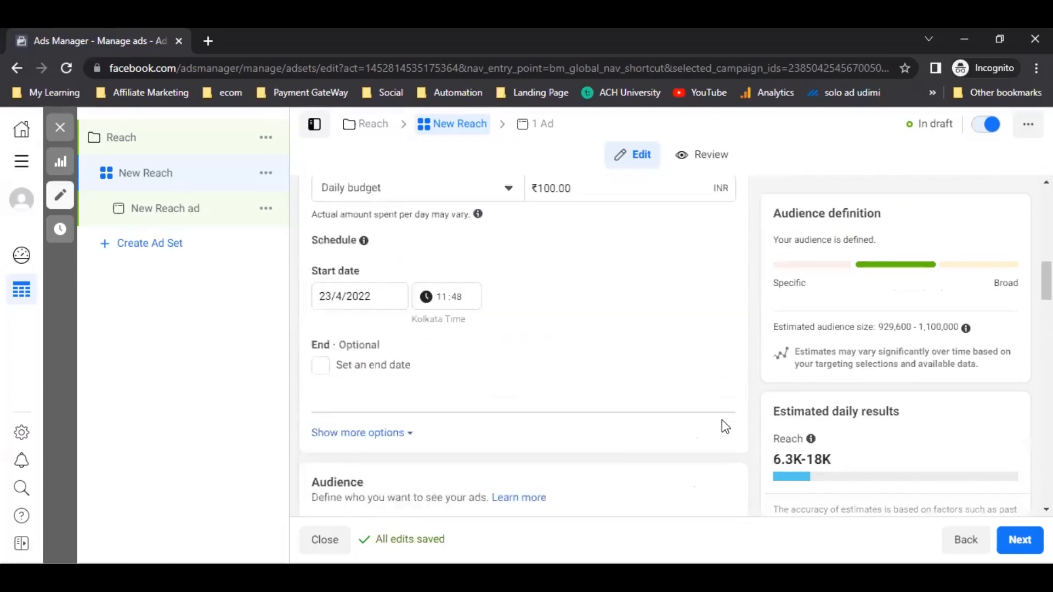
{"action": "scroll", "coordinate": [707, 395], "scroll_direction": "up", "scroll_amount": 8}
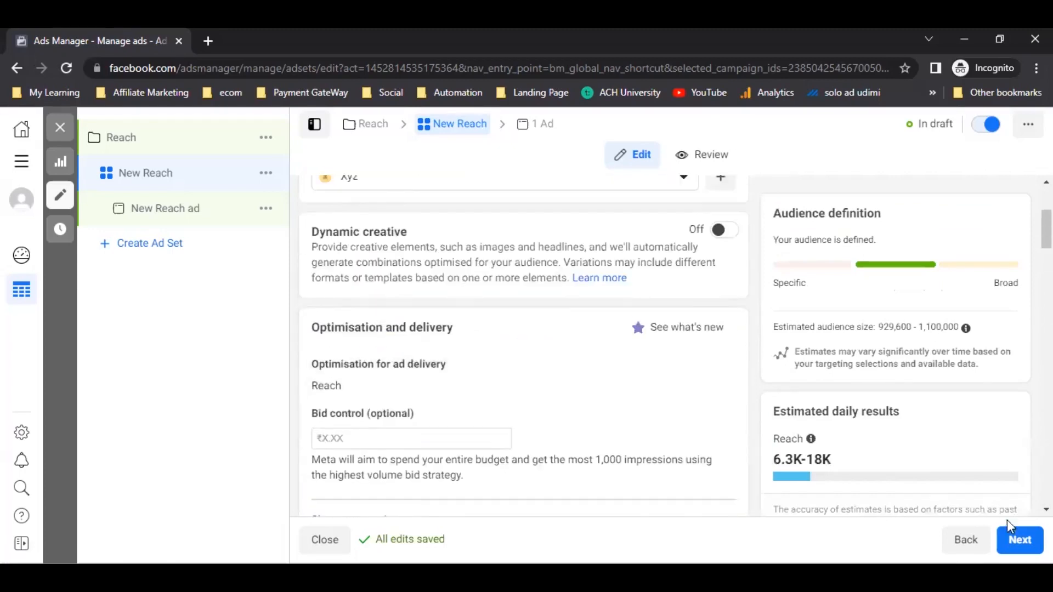
Continue to the ad level and select the account image 1.jpg as the ad's replacement media.
{"action": "left_click", "coordinate": [1020, 540]}
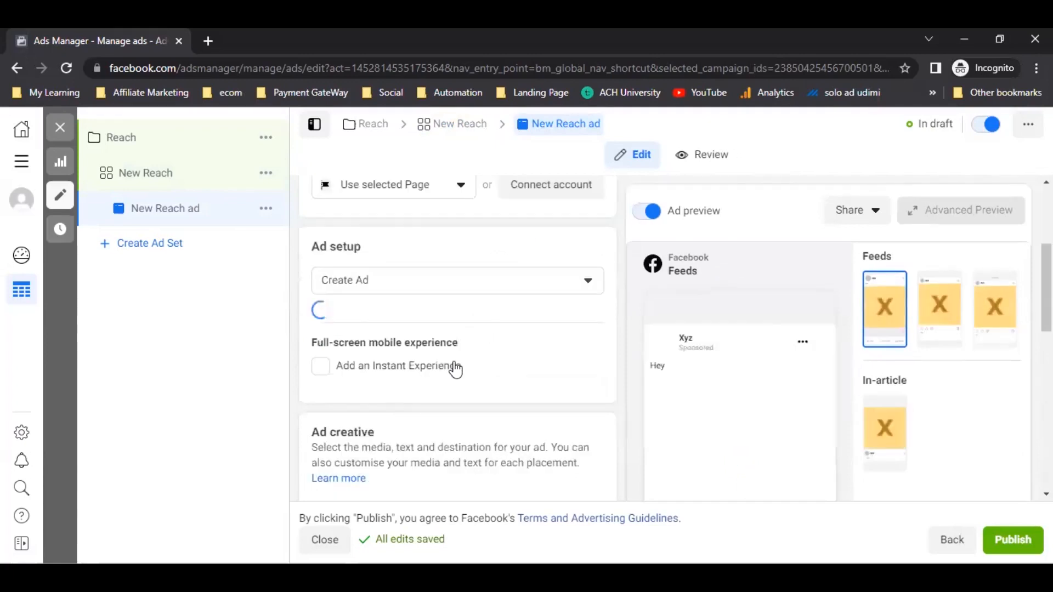
{"action": "scroll", "coordinate": [455, 370], "scroll_direction": "down", "scroll_amount": 4}
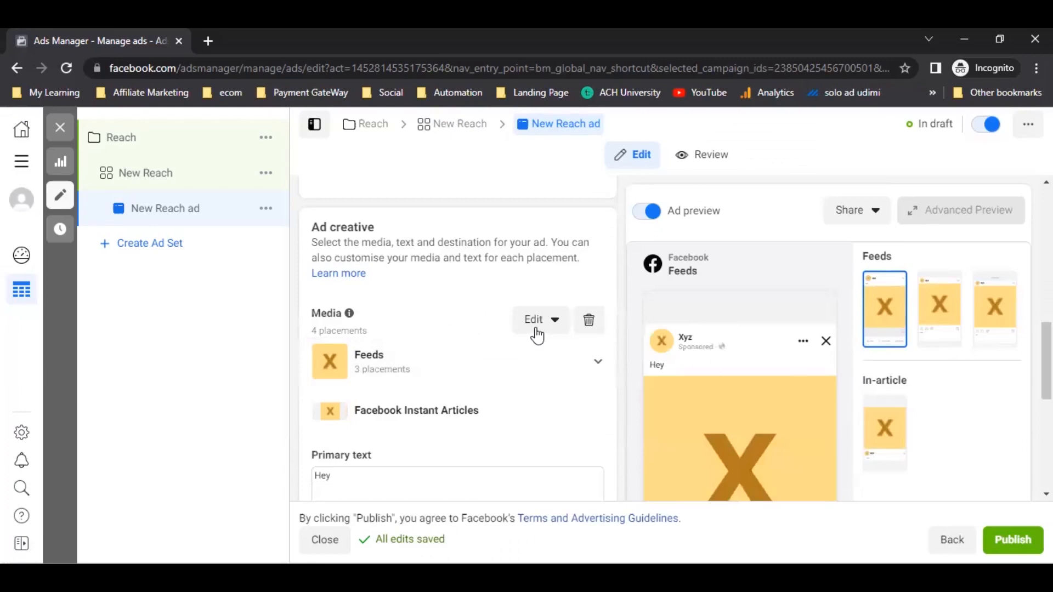
{"action": "scroll", "coordinate": [537, 336], "scroll_direction": "down", "scroll_amount": 4}
{"action": "scroll", "coordinate": [521, 364], "scroll_direction": "up", "scroll_amount": 4}
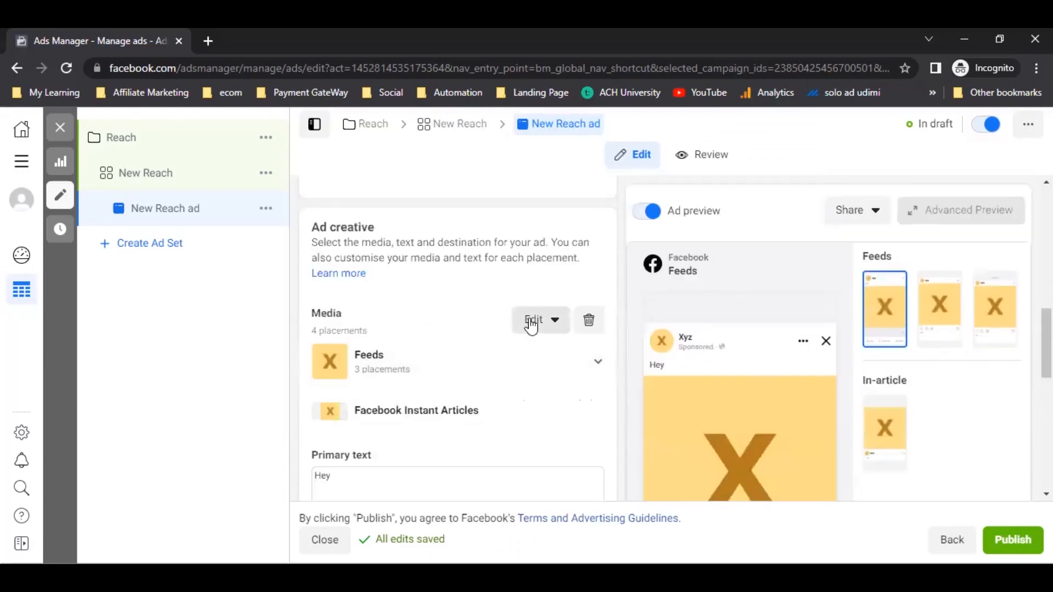
{"action": "left_click", "coordinate": [531, 323]}
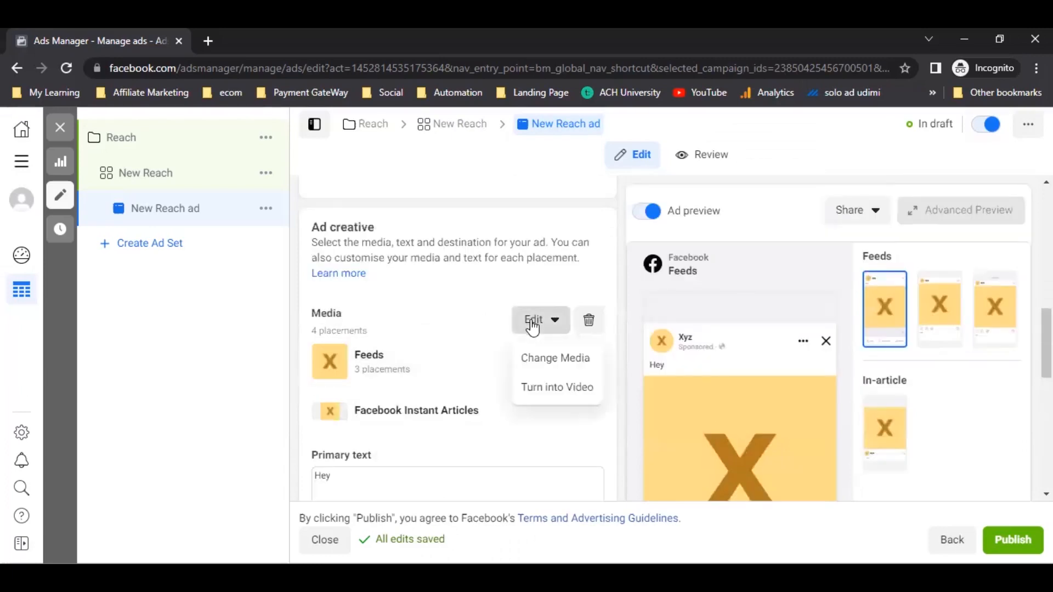
{"action": "left_click", "coordinate": [558, 359]}
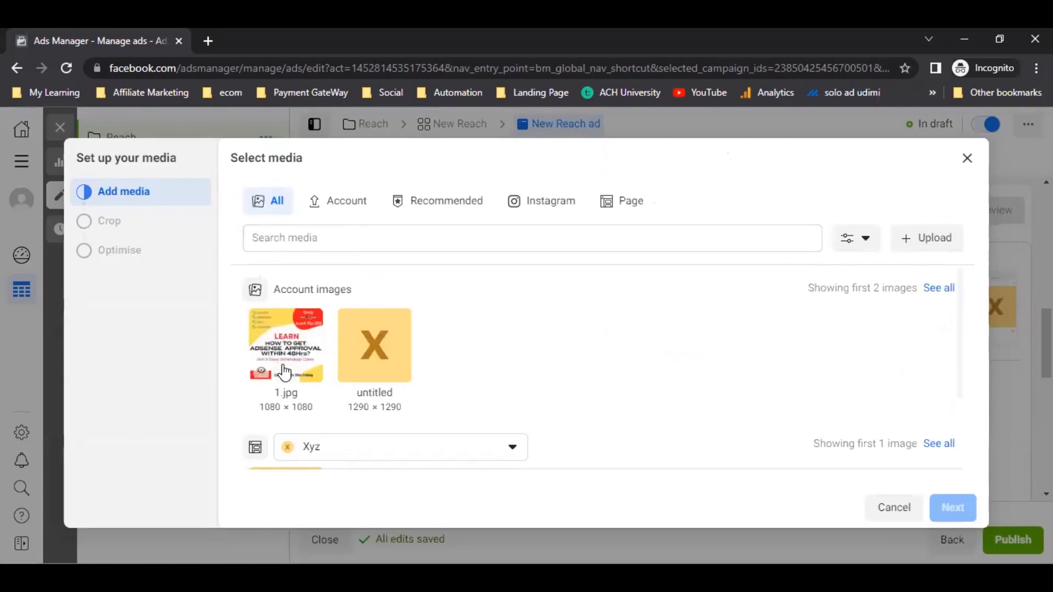
{"action": "left_click", "coordinate": [287, 365]}
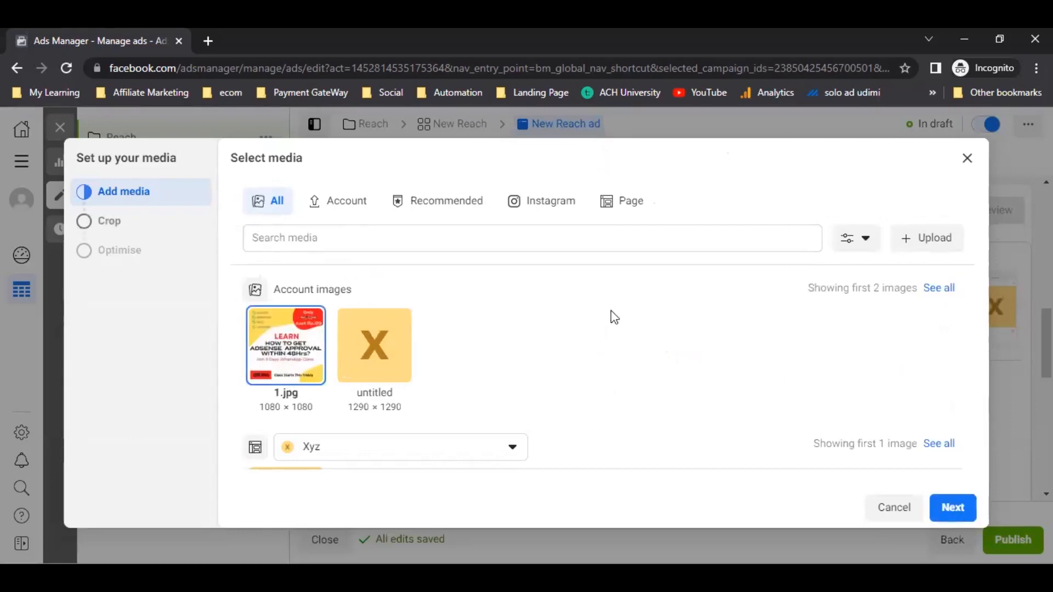
{"action": "left_click", "coordinate": [938, 245]}
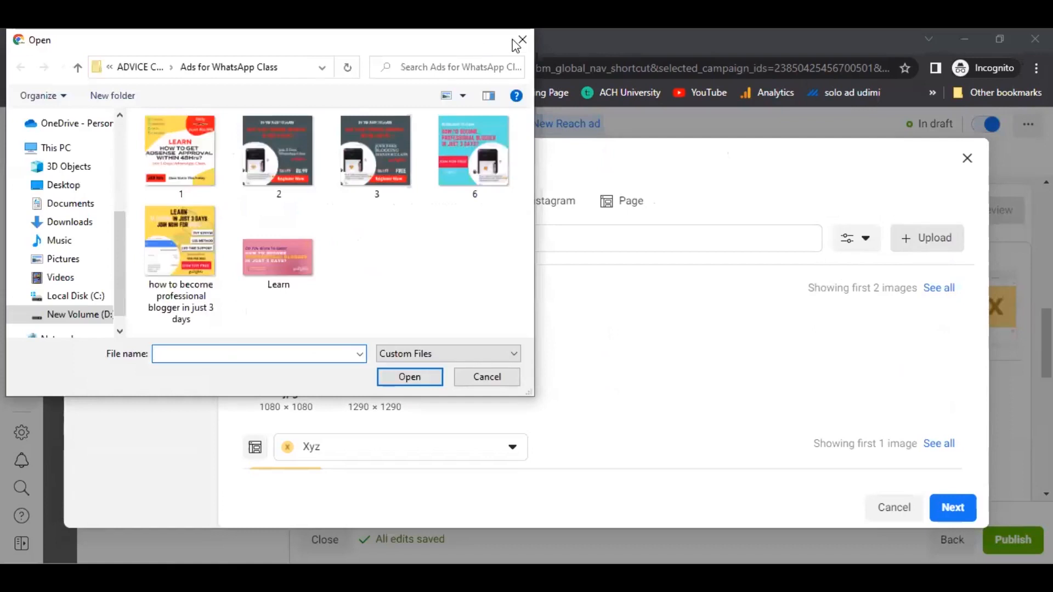
{"action": "left_click", "coordinate": [516, 45]}
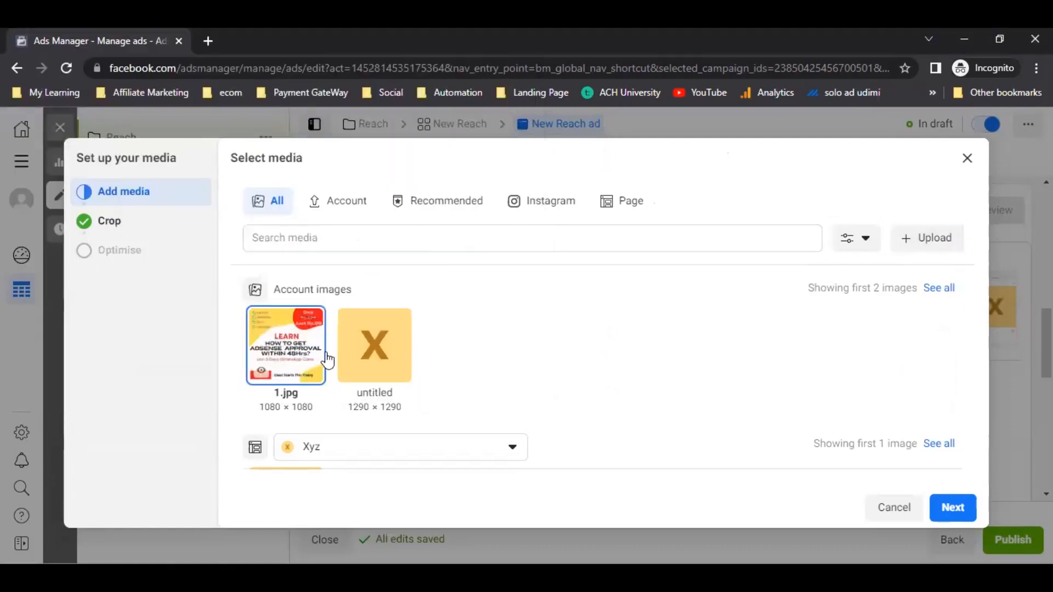
Set the Instant Articles crop to Original, keep the Feeds crop at Original, and finish the media setup.
{"action": "left_click", "coordinate": [952, 507]}
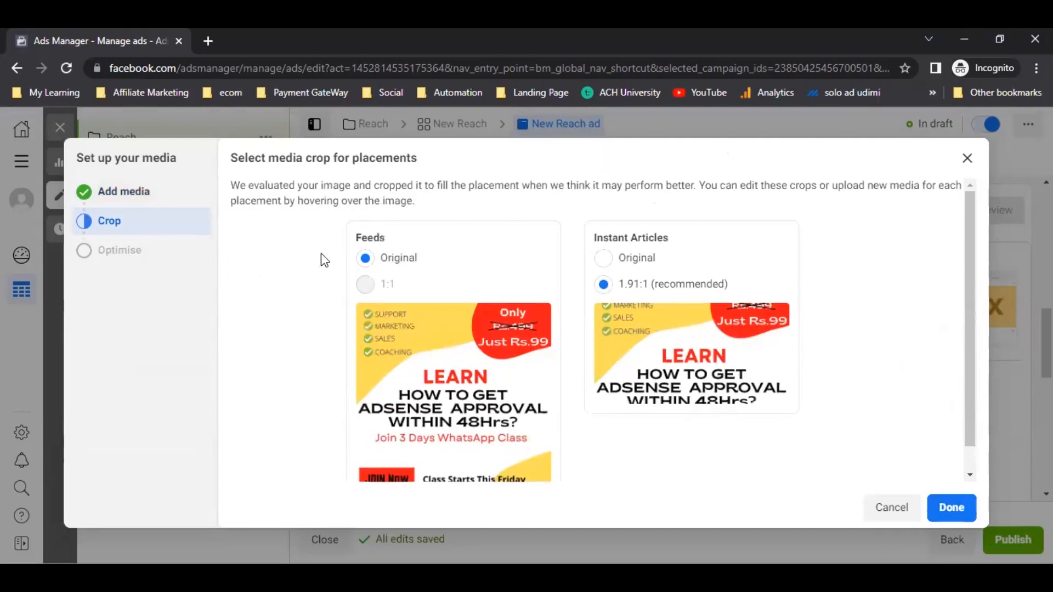
{"action": "scroll", "coordinate": [446, 310], "scroll_direction": "down", "scroll_amount": 1}
{"action": "scroll", "coordinate": [446, 309], "scroll_direction": "up", "scroll_amount": 1}
{"action": "left_click", "coordinate": [613, 262]}
{"action": "mouse_move", "coordinate": [689, 331]}
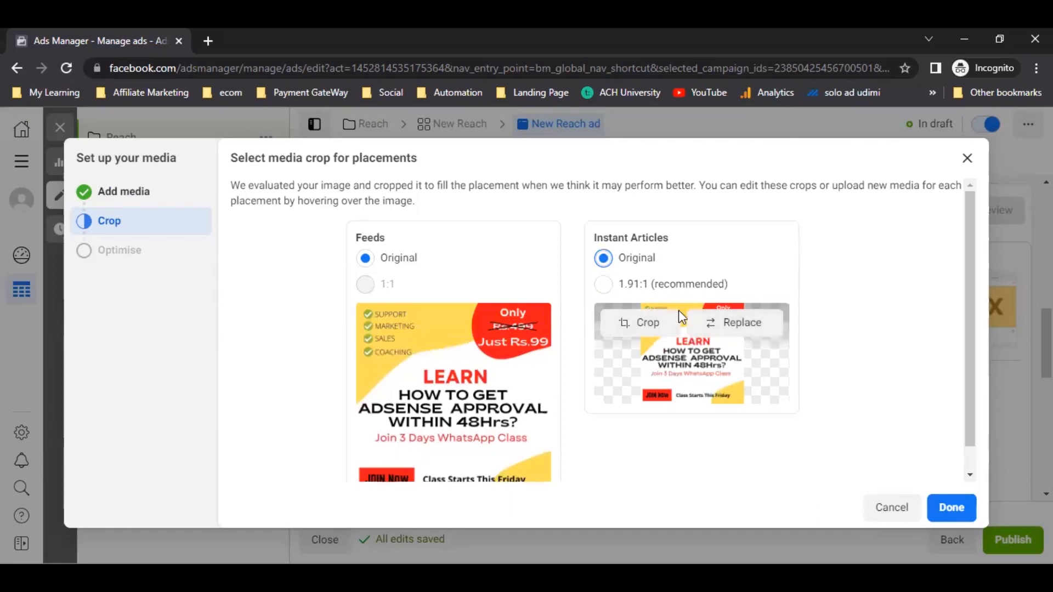
{"action": "scroll", "coordinate": [735, 379], "scroll_direction": "down", "scroll_amount": 1}
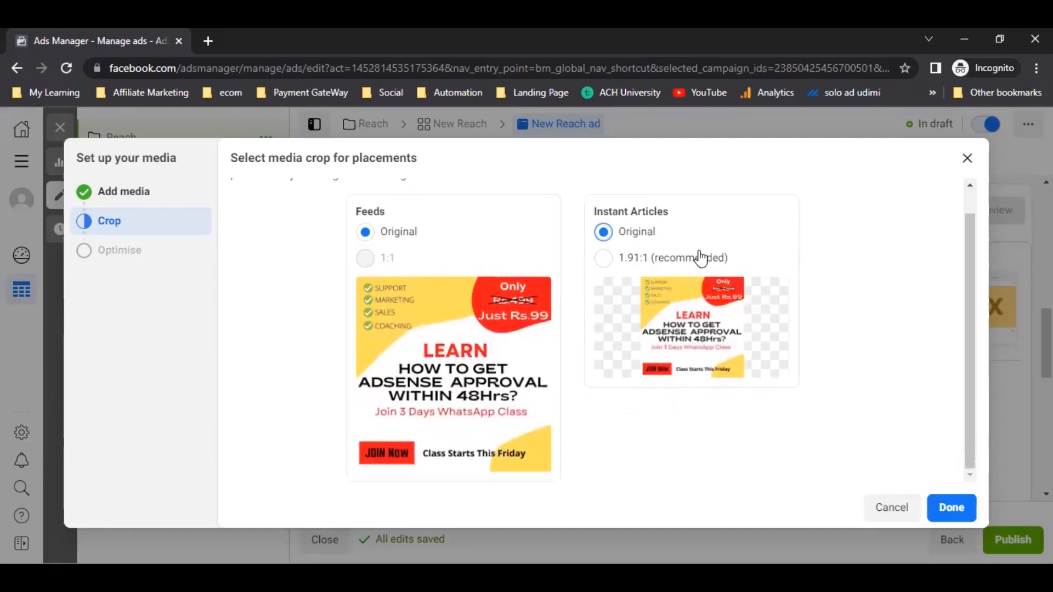
{"action": "left_click", "coordinate": [957, 513]}
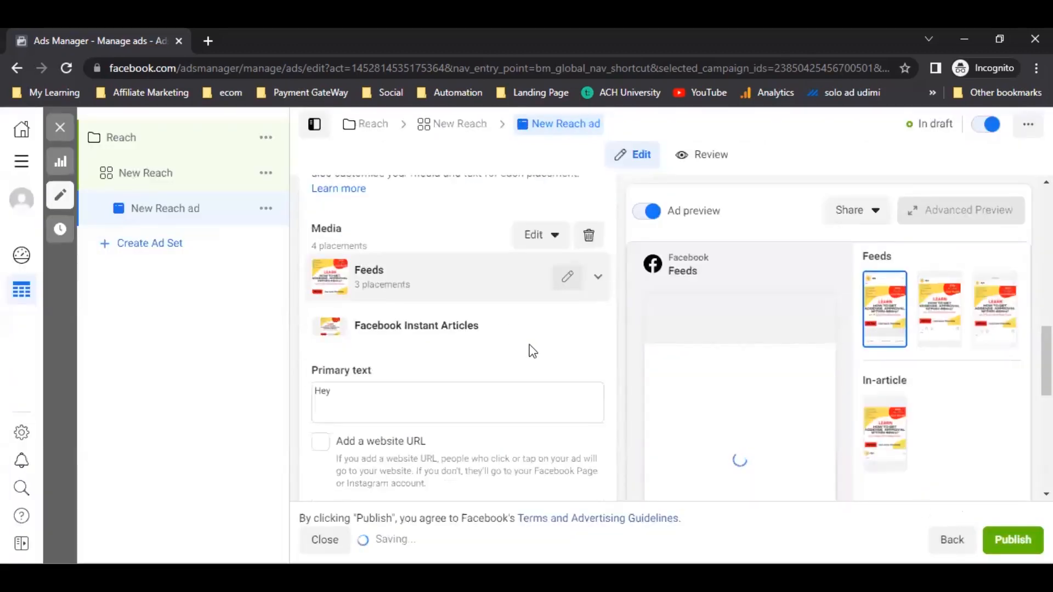
Replace the primary text with the copied "Start a Blogging Career in Just 3 Days" ad copy and expand it in the preview.
{"action": "scroll", "coordinate": [529, 345], "scroll_direction": "down", "scroll_amount": 2}
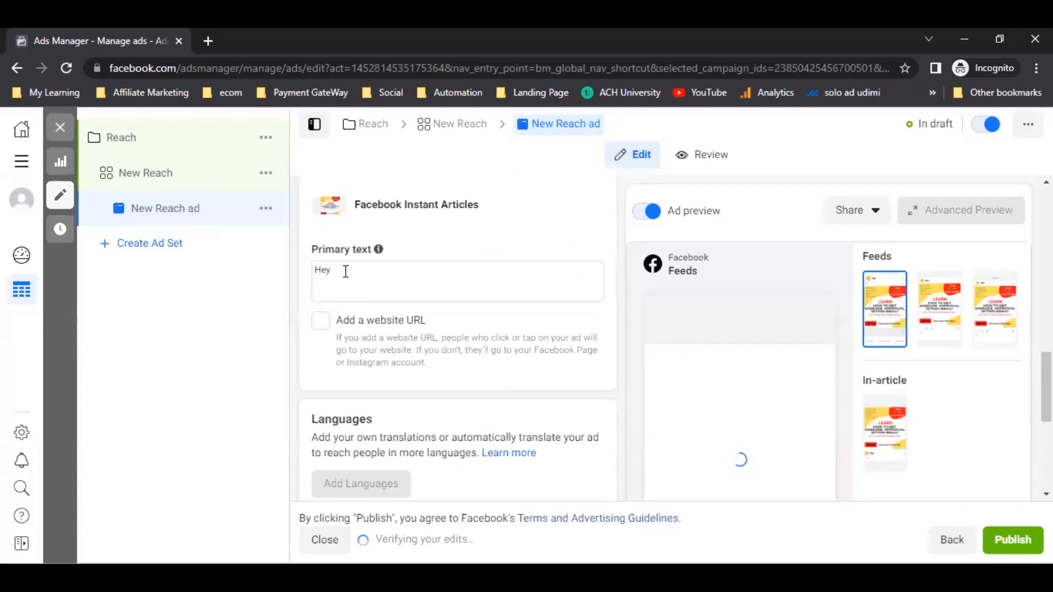
{"action": "left_click", "coordinate": [352, 272]}
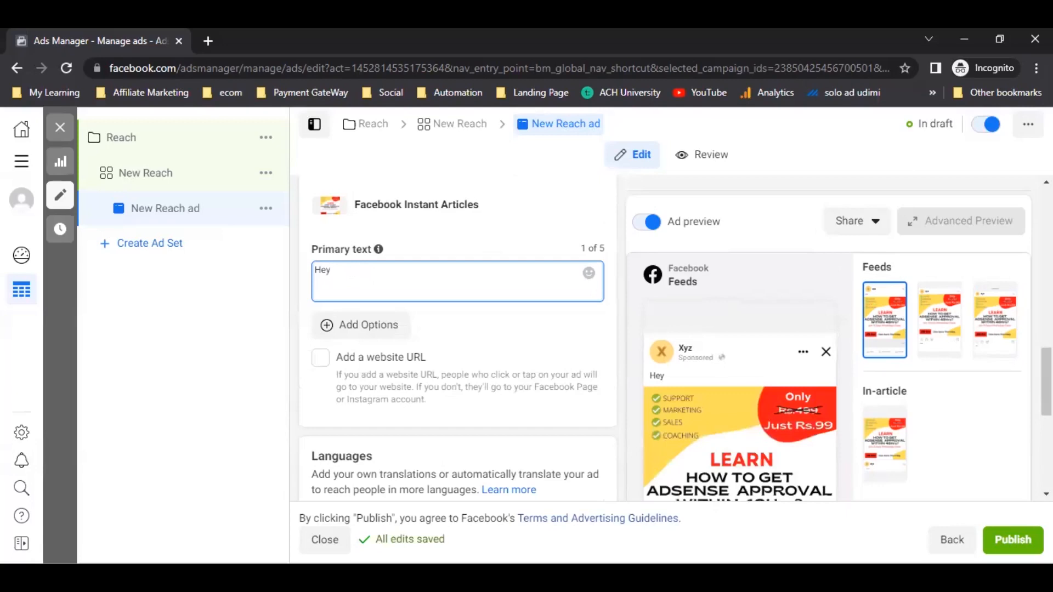
{"action": "key", "text": "alt+Tab"}
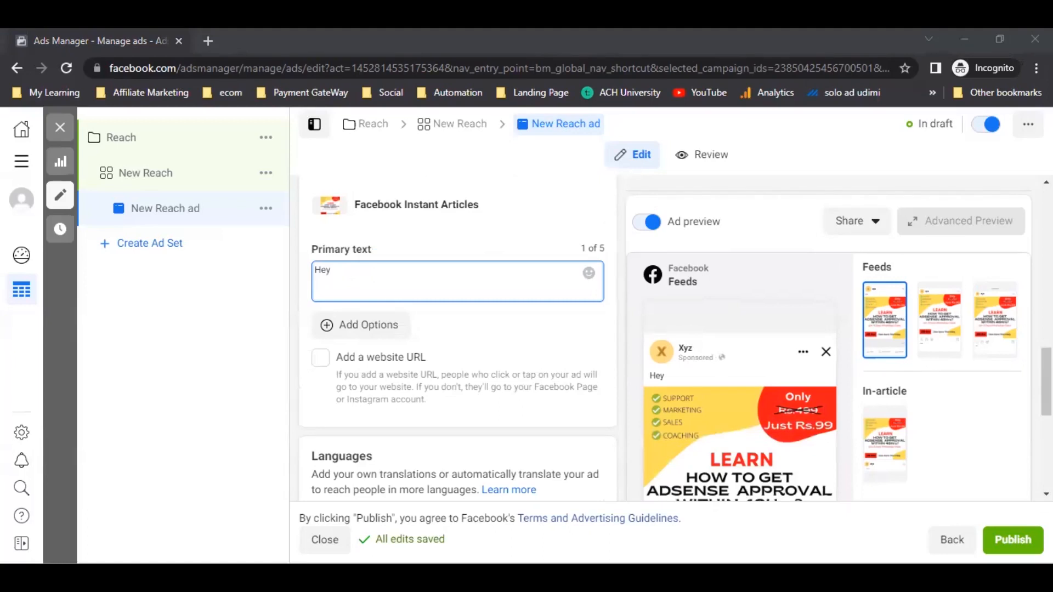
{"action": "triple_click", "coordinate": [398, 277]}
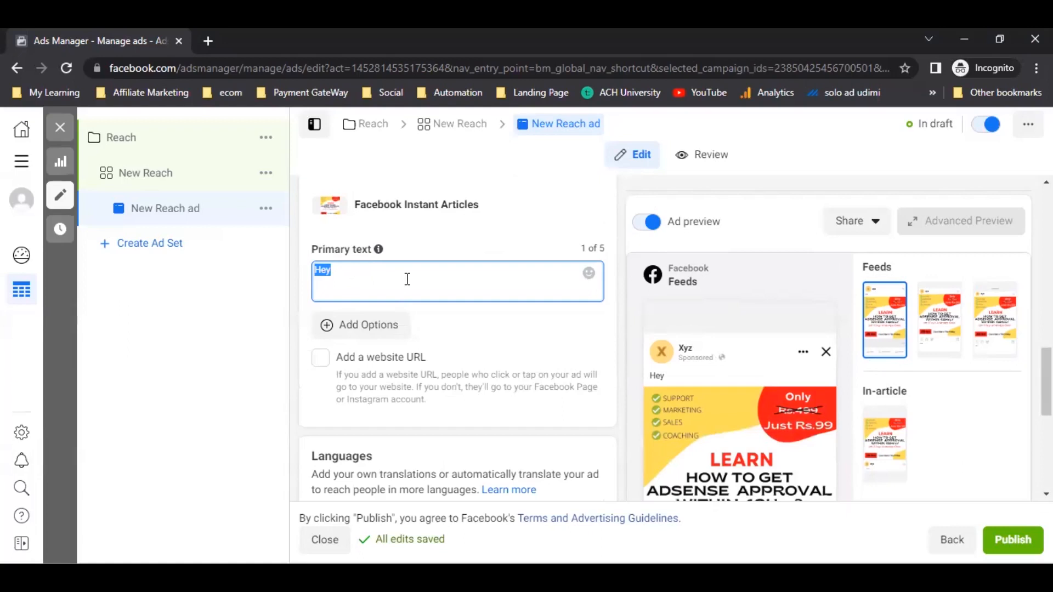
{"action": "key", "text": "ctrl+v"}
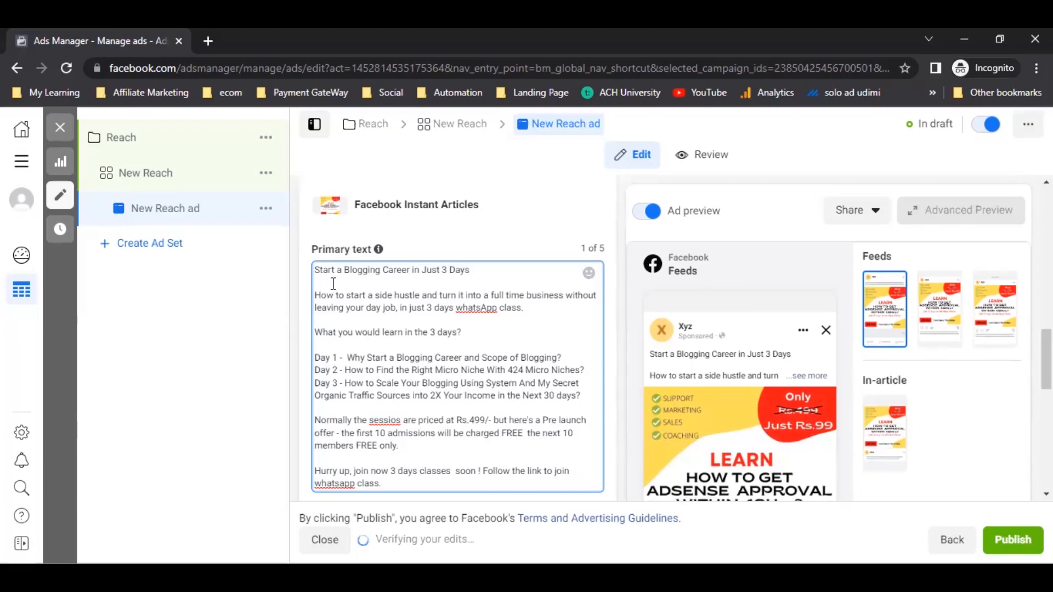
{"action": "left_click", "coordinate": [821, 377]}
{"action": "scroll", "coordinate": [761, 385], "scroll_direction": "down", "scroll_amount": 2}
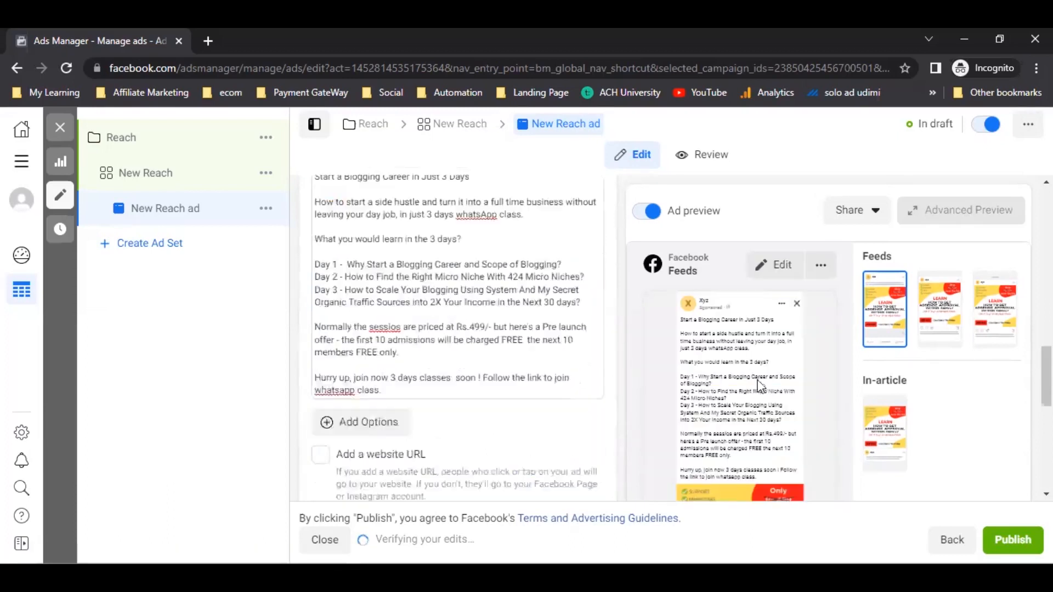
Try adding a website URL to the ad.
{"action": "scroll", "coordinate": [759, 380], "scroll_direction": "down", "scroll_amount": 2}
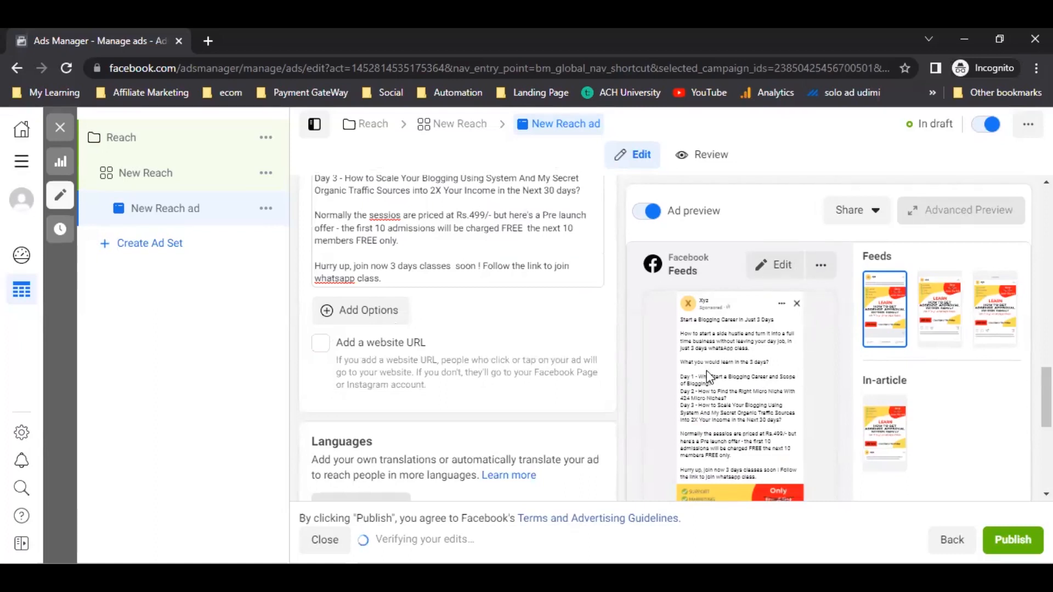
{"action": "left_click", "coordinate": [323, 347]}
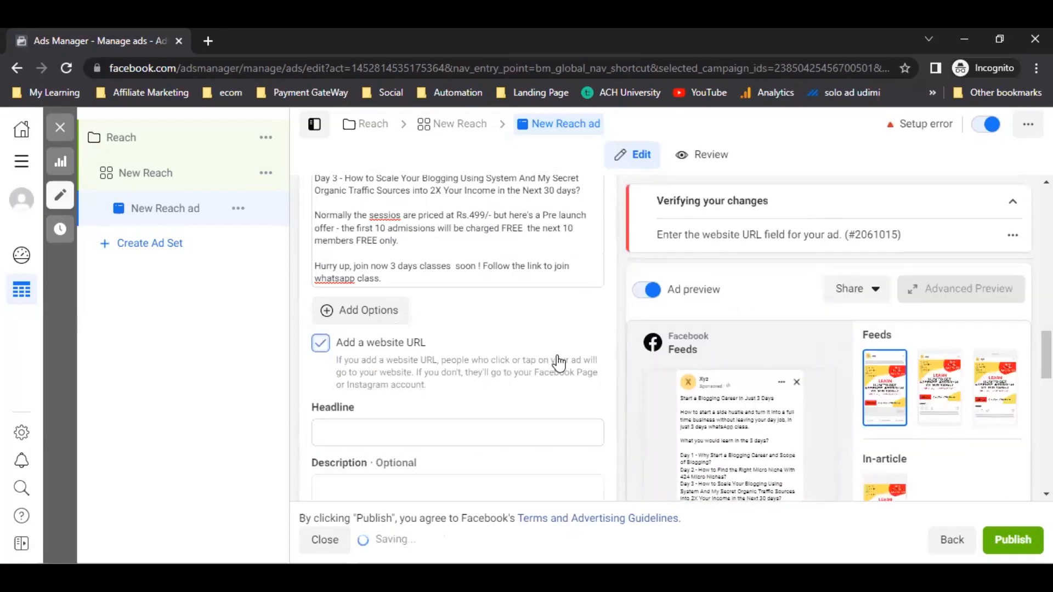
{"action": "scroll", "coordinate": [573, 354], "scroll_direction": "down", "scroll_amount": 3}
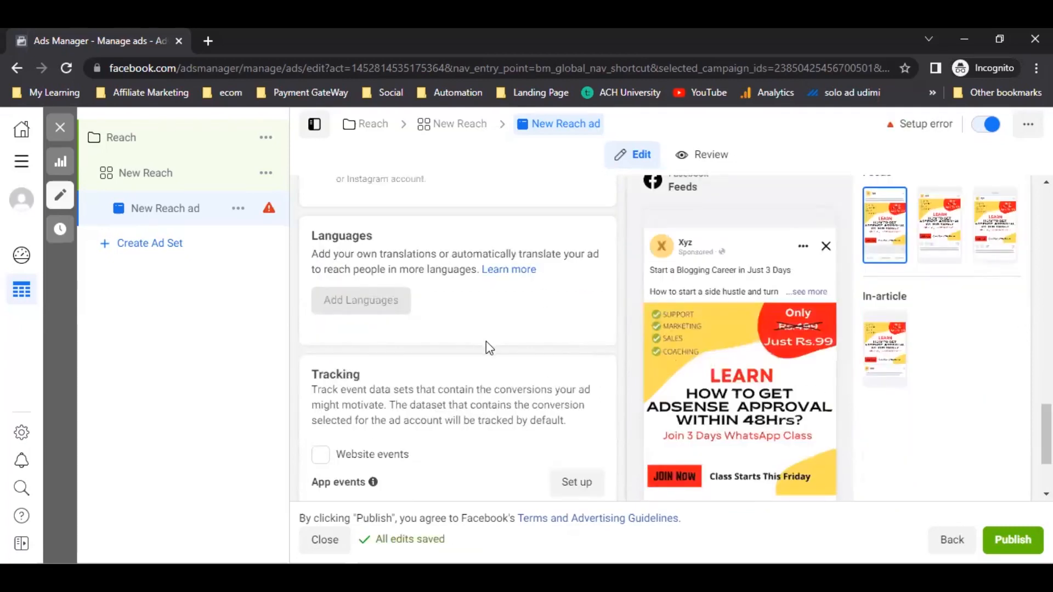
Rename the ad to "New Reach".
{"action": "scroll", "coordinate": [485, 341], "scroll_direction": "down", "scroll_amount": 2}
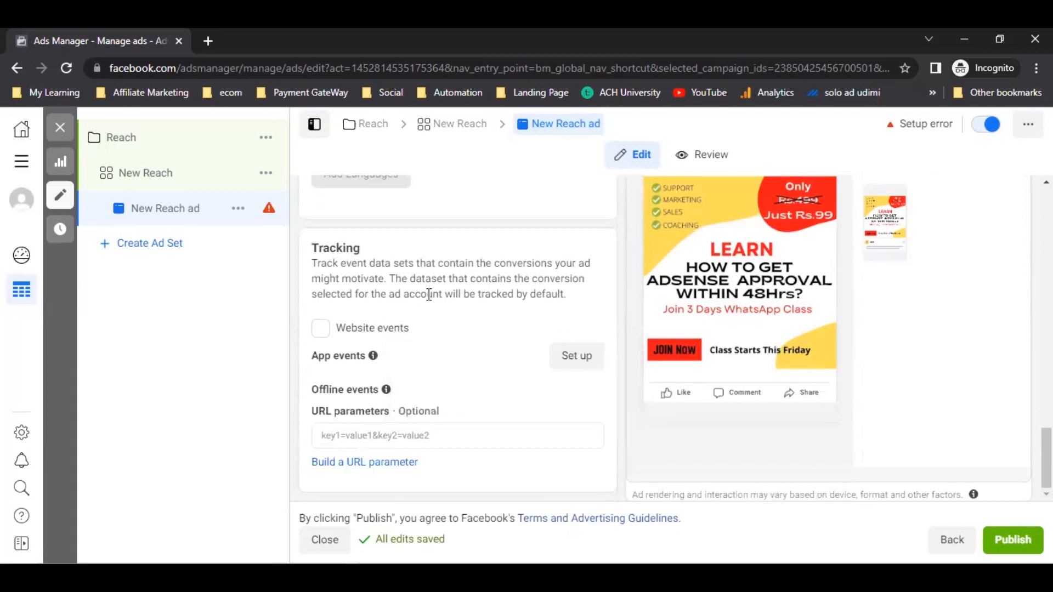
{"action": "scroll", "coordinate": [429, 381], "scroll_direction": "up", "scroll_amount": 10}
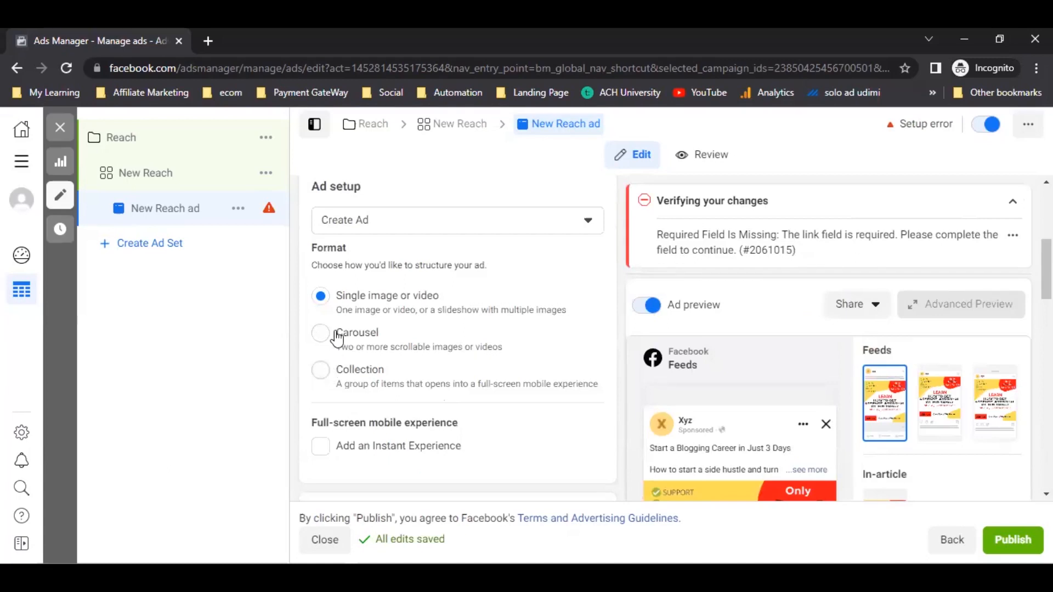
{"action": "scroll", "coordinate": [570, 394], "scroll_direction": "up", "scroll_amount": 5}
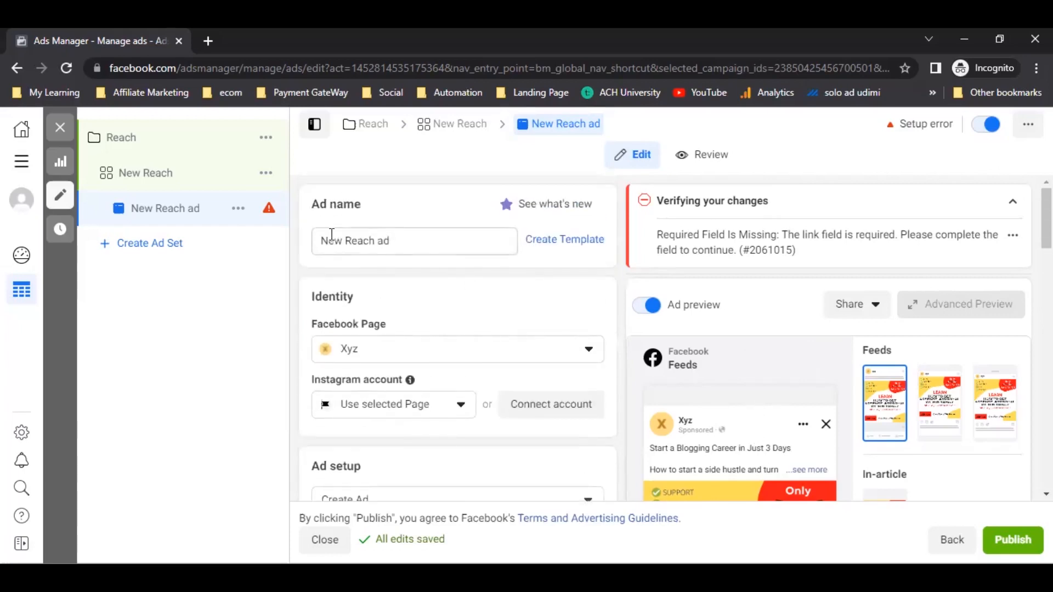
{"action": "left_click", "coordinate": [396, 239]}
{"action": "key", "text": "BackSpace"}
{"action": "key", "text": "BackSpace"}
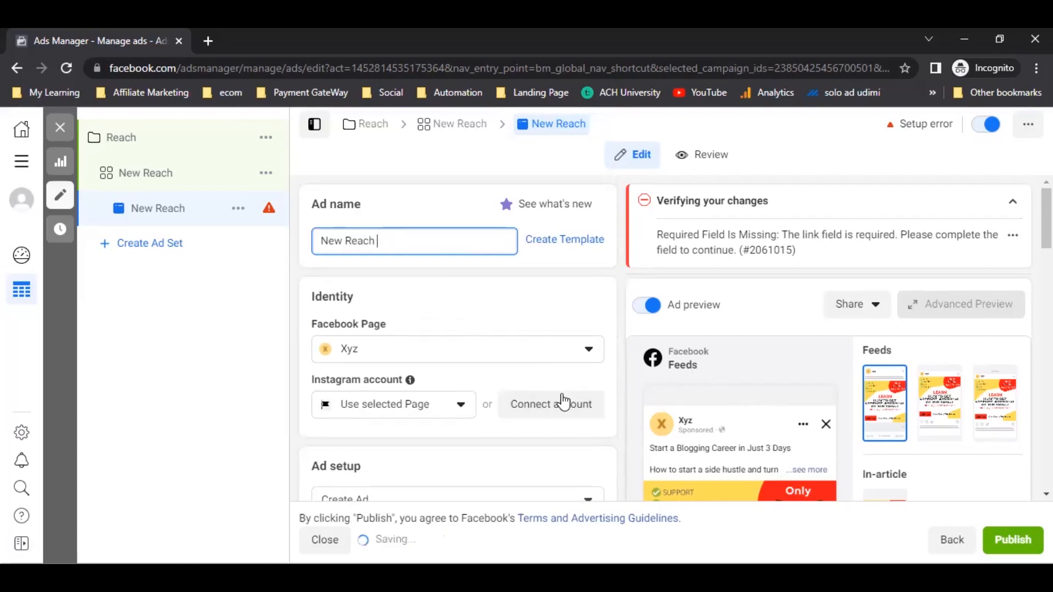
Review the ad's identity, creative, primary text, languages and tracking sections alongside the feed preview.
{"action": "scroll", "coordinate": [554, 406], "scroll_direction": "down", "scroll_amount": 10}
{"action": "scroll", "coordinate": [531, 369], "scroll_direction": "up", "scroll_amount": 10}
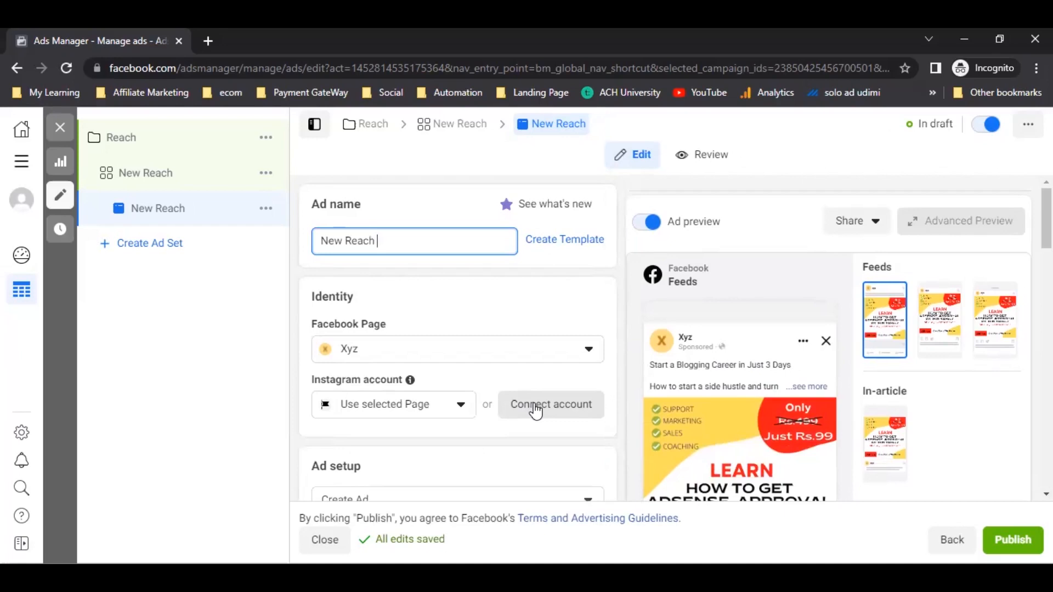
{"action": "scroll", "coordinate": [534, 436], "scroll_direction": "down", "scroll_amount": 12}
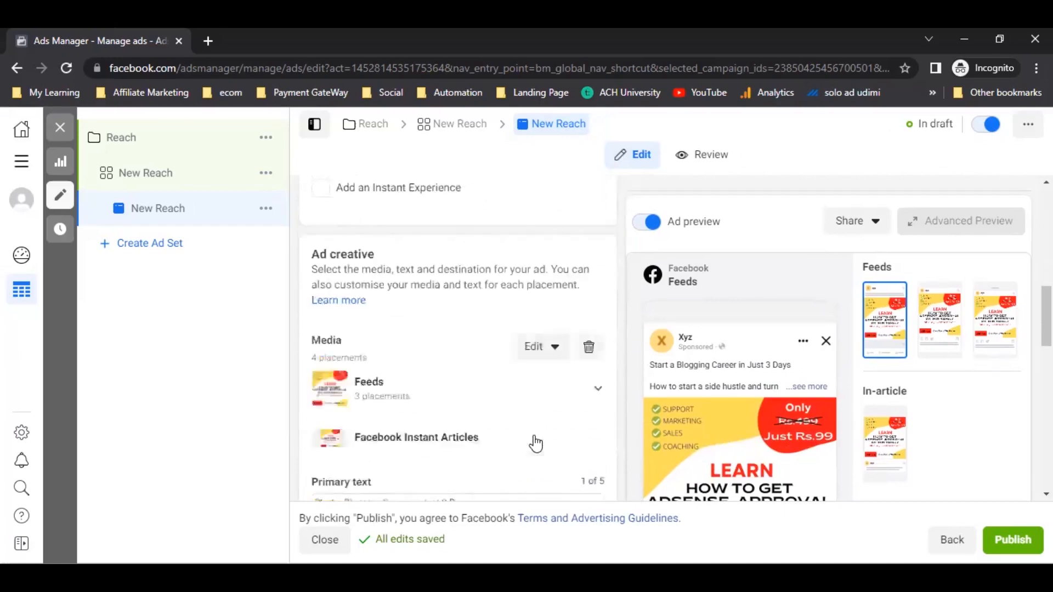
{"action": "scroll", "coordinate": [535, 435], "scroll_direction": "down", "scroll_amount": 4}
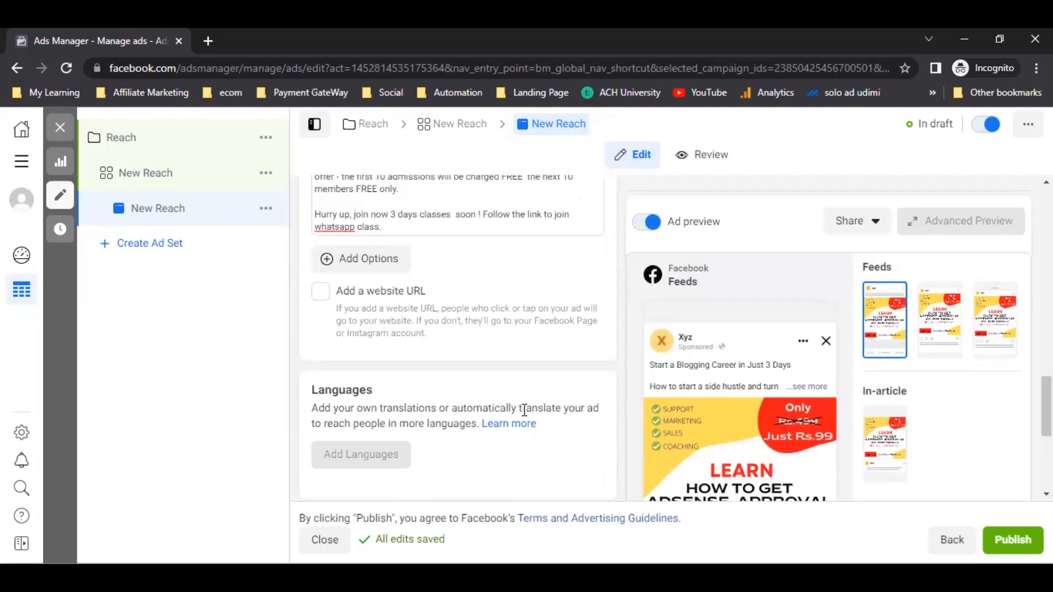
{"action": "scroll", "coordinate": [524, 410], "scroll_direction": "down", "scroll_amount": 5}
{"action": "scroll", "coordinate": [710, 425], "scroll_direction": "up", "scroll_amount": 3}
{"action": "scroll", "coordinate": [705, 421], "scroll_direction": "down", "scroll_amount": 3}
{"action": "scroll", "coordinate": [724, 416], "scroll_direction": "up", "scroll_amount": 3}
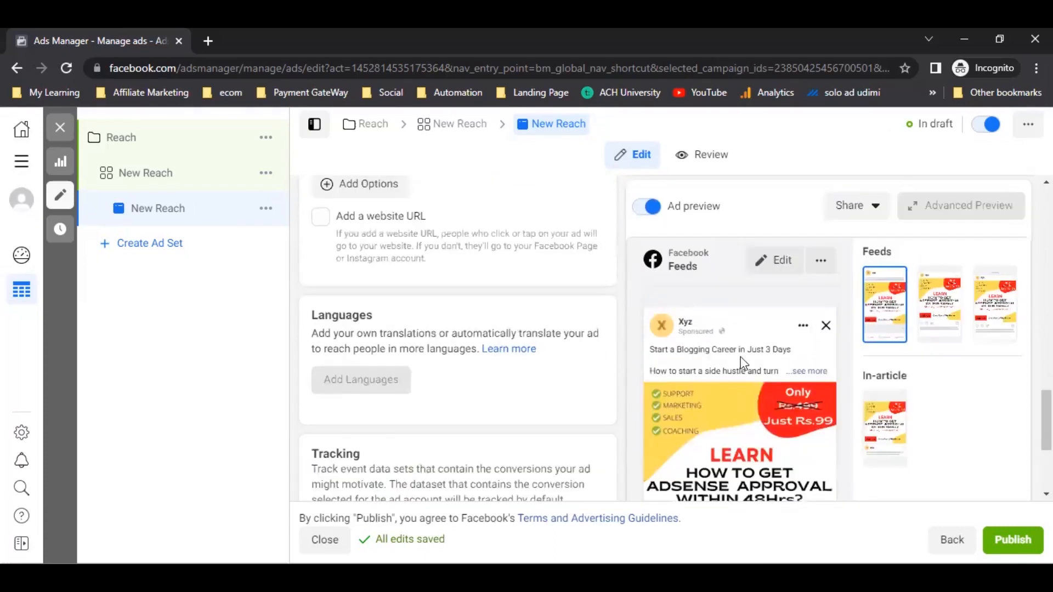
{"action": "scroll", "coordinate": [712, 373], "scroll_direction": "up", "scroll_amount": 10}
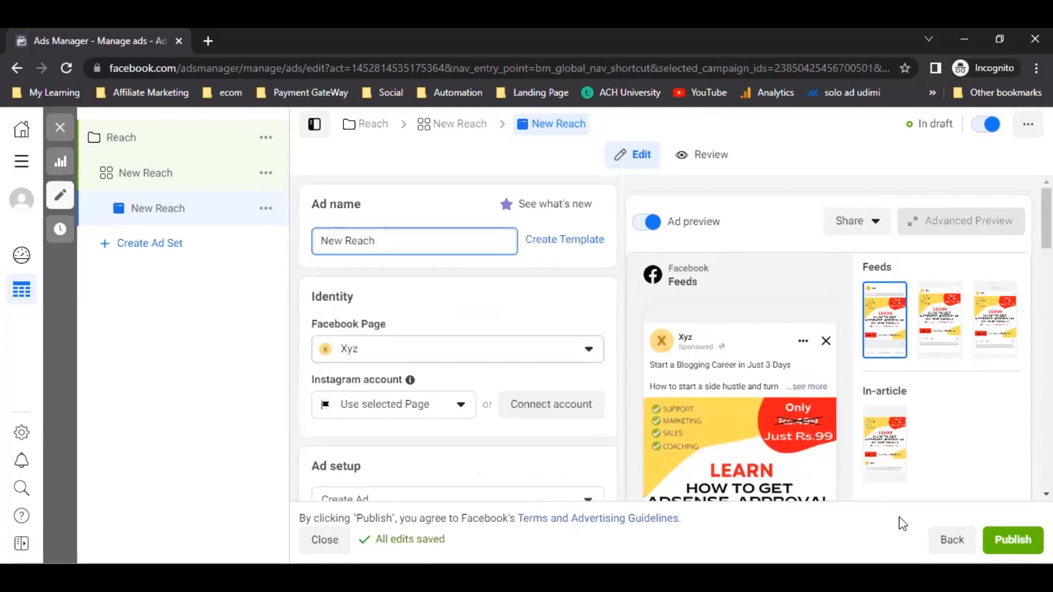
Try to publish the ad and close the location and currency setup without saving.
{"action": "left_click", "coordinate": [1025, 545]}
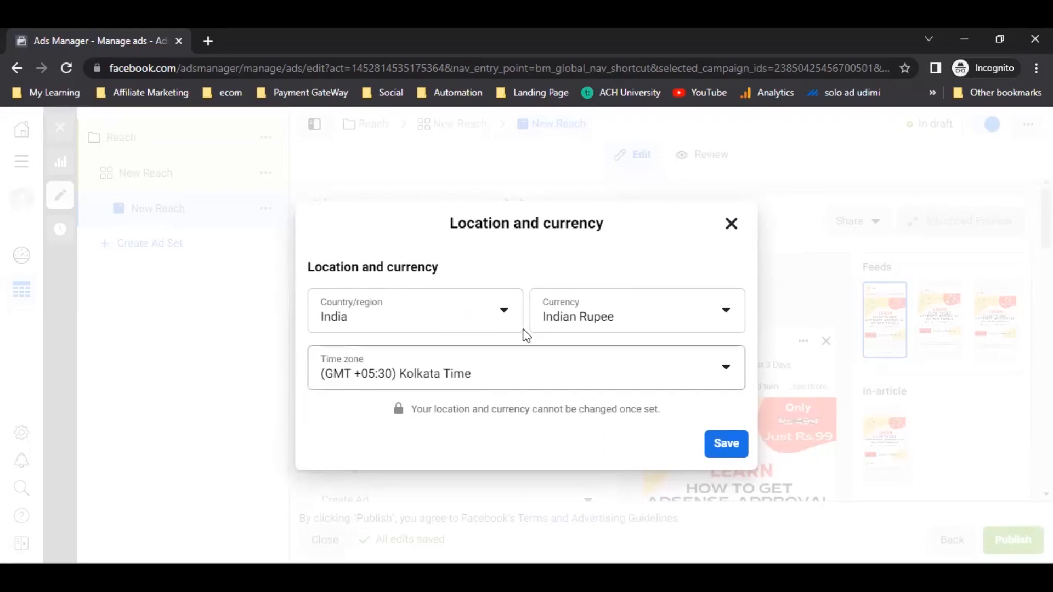
{"action": "left_click", "coordinate": [730, 225]}
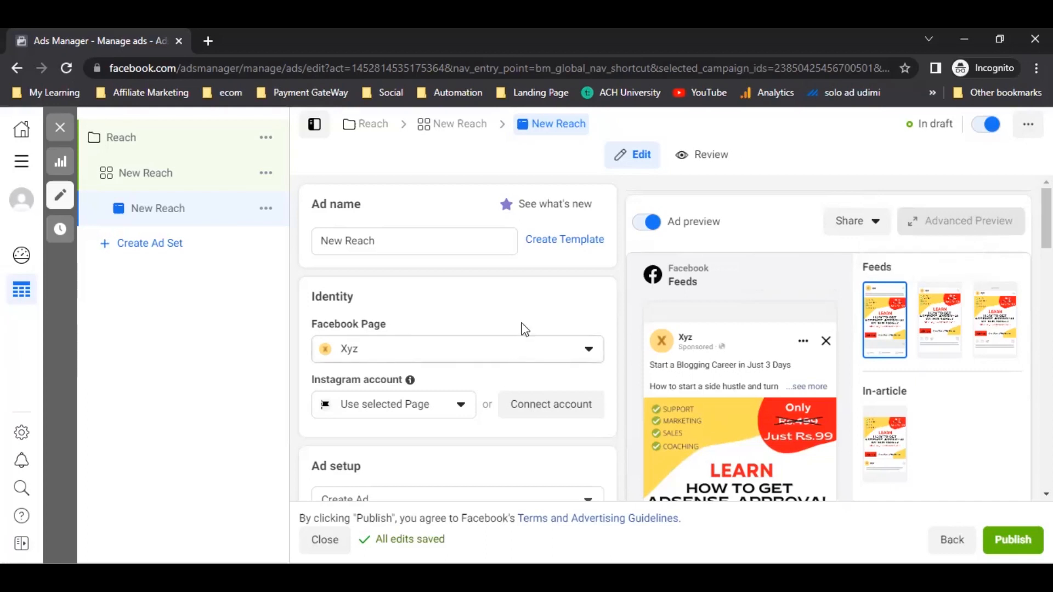
{"action": "scroll", "coordinate": [583, 303], "scroll_direction": "down", "scroll_amount": 5}
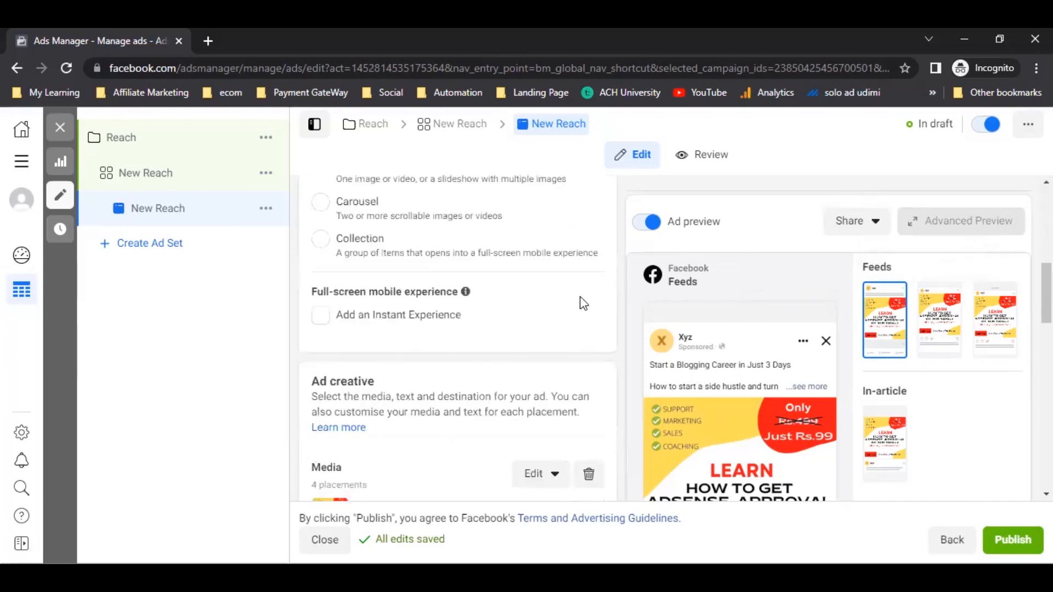